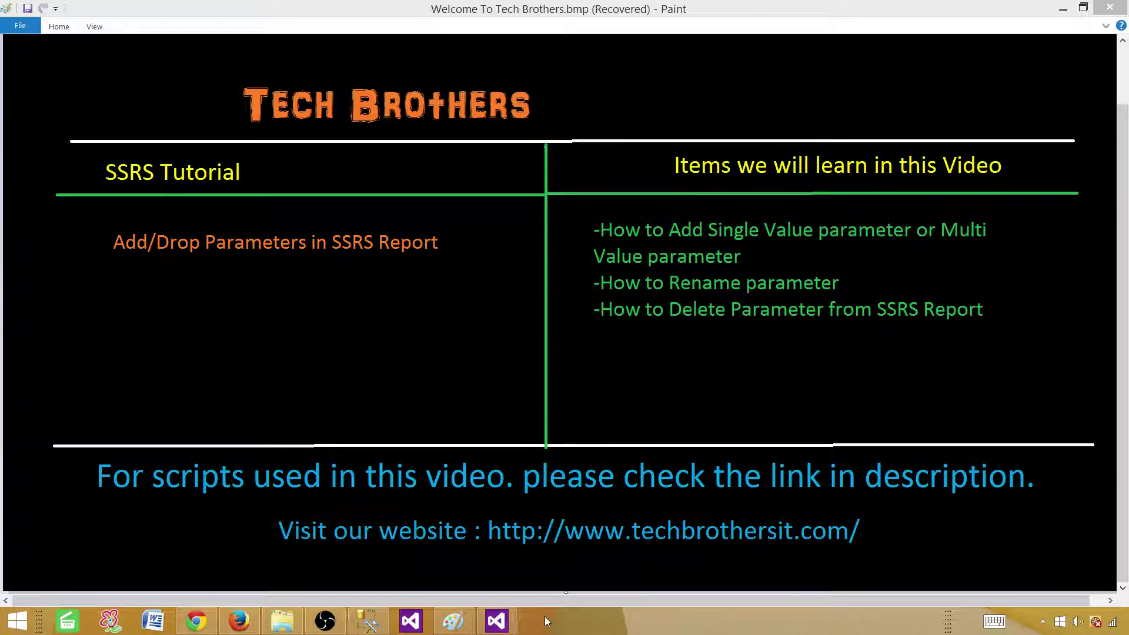
- Run the full dbo.TotalSale SELECT query in SSMS and copy its text
left_click(369, 621)
left_click(501, 294)
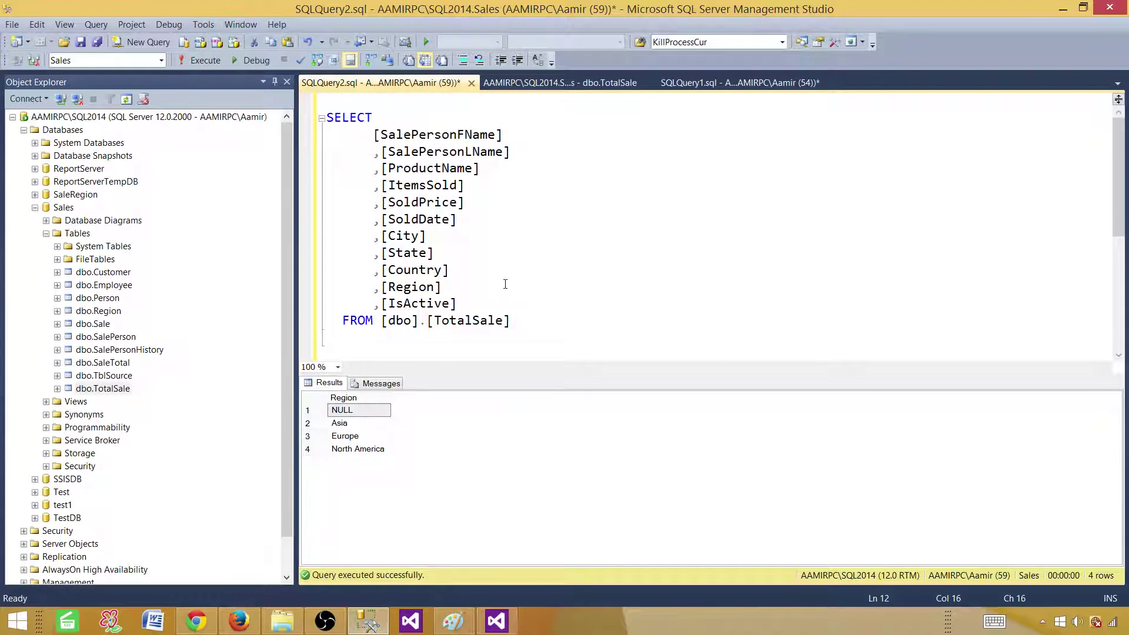
left_click_drag(537, 328, 322, 117)
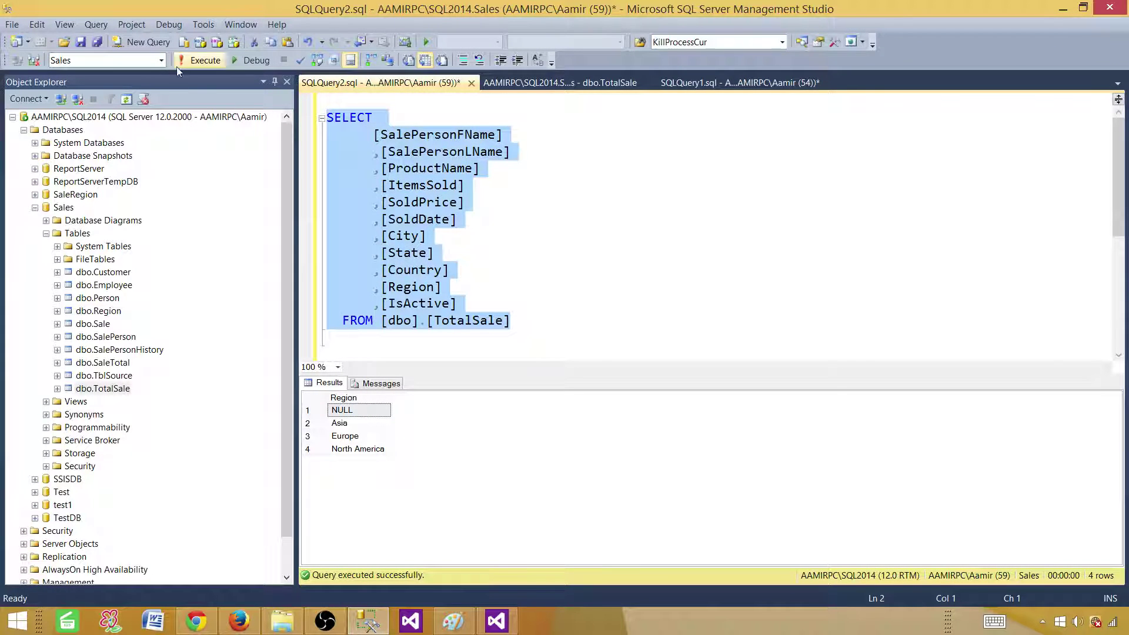
left_click(196, 59)
right_click(407, 169)
left_click(435, 192)
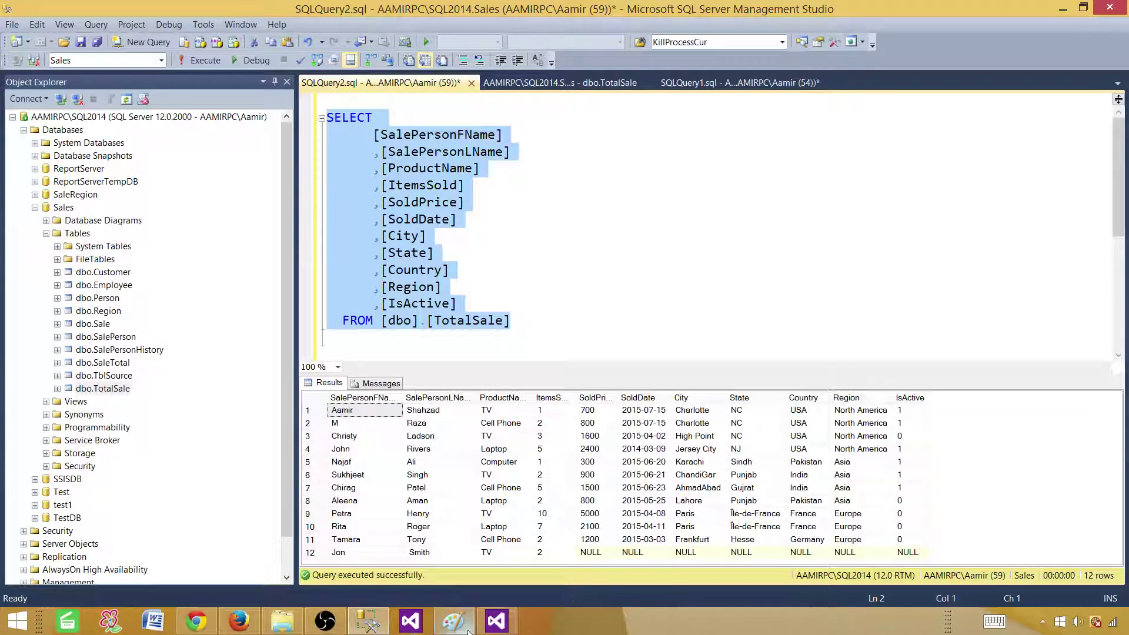
- In SSRS_Solution, review the Sales shared data source's properties and close them without changes
left_click(496, 621)
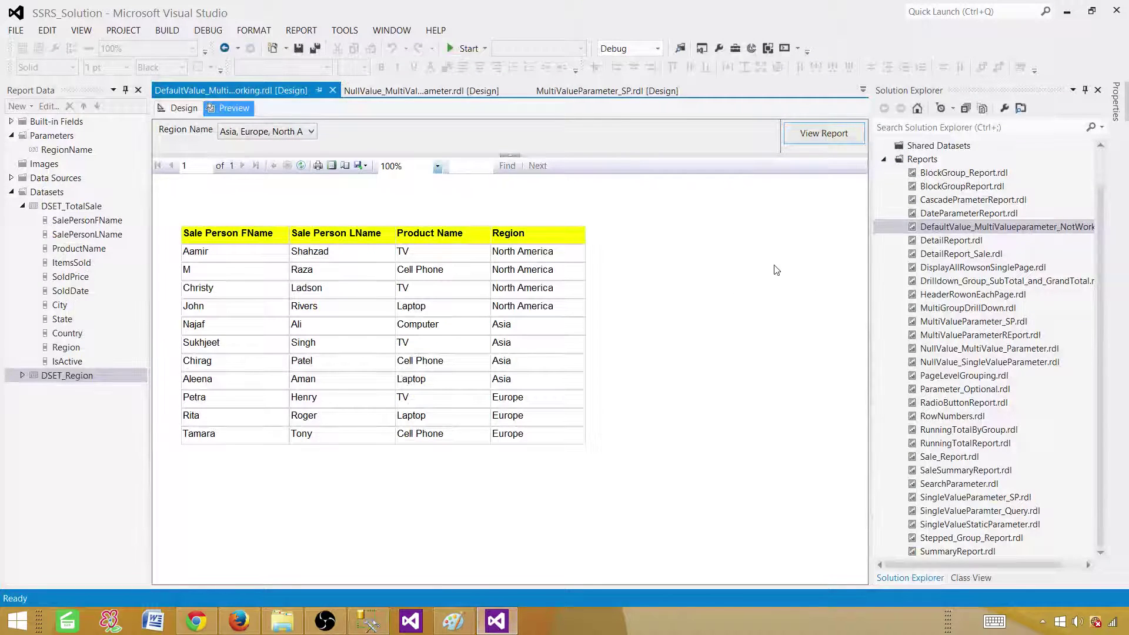
left_click(1099, 154)
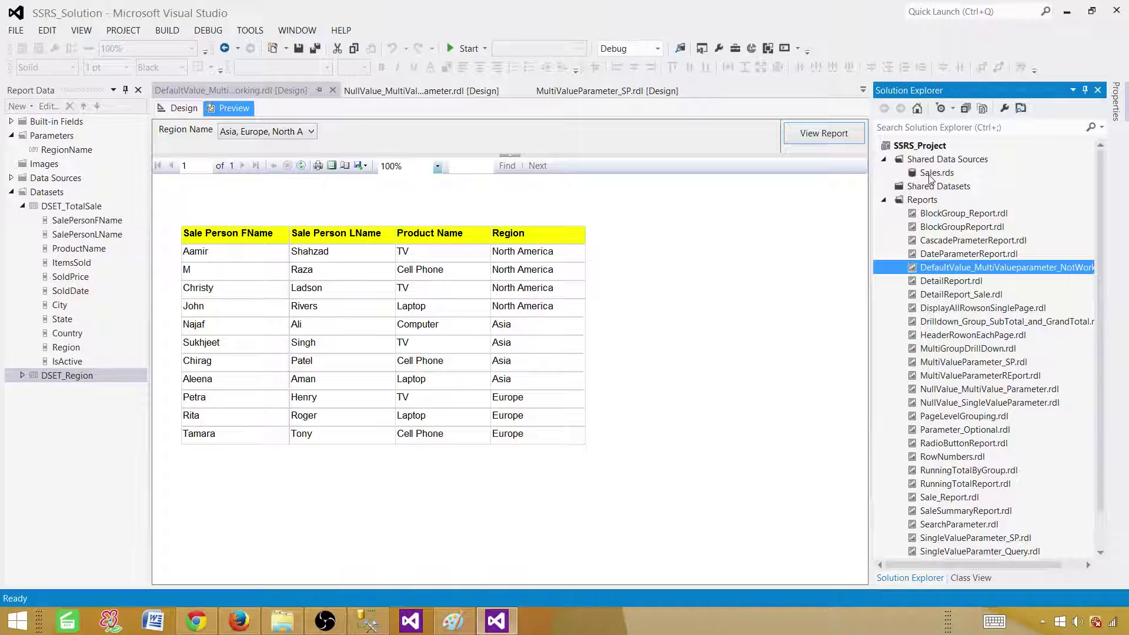
double_click(935, 173)
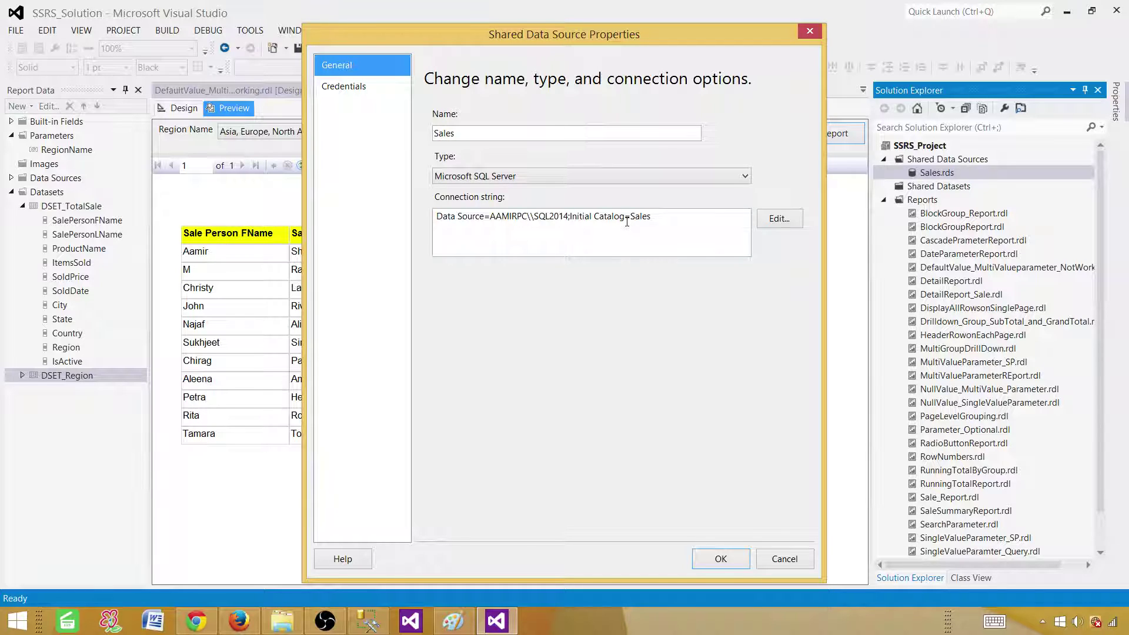
left_click(780, 560)
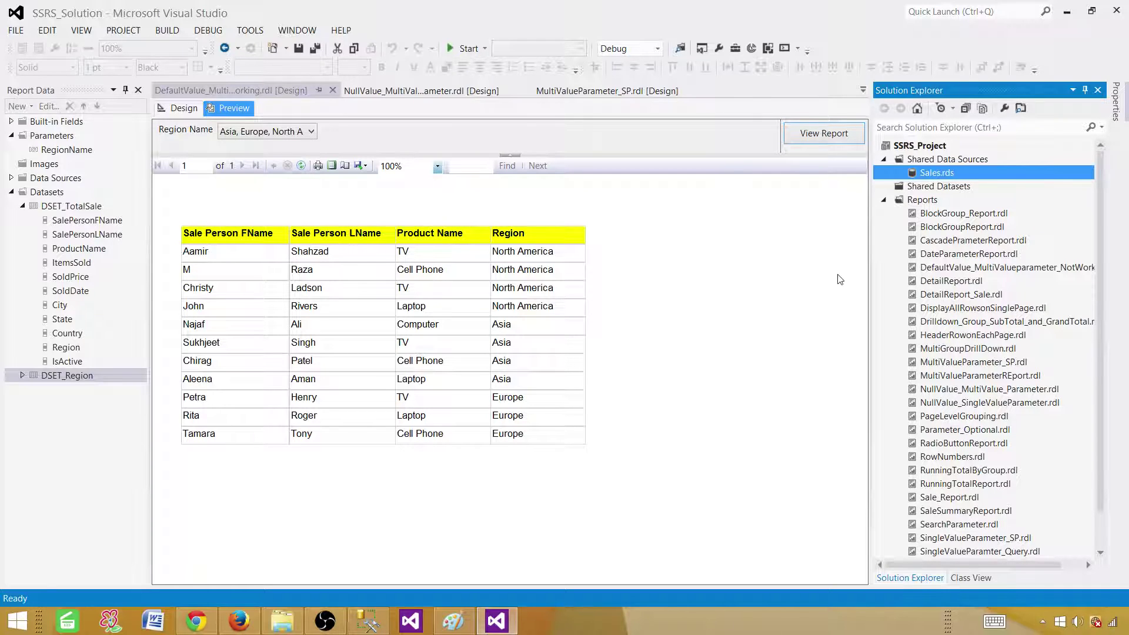
- Add a blank Report item named Parameter_Add_Remove_Rename.rdl to the Reports folder
left_click(925, 199)
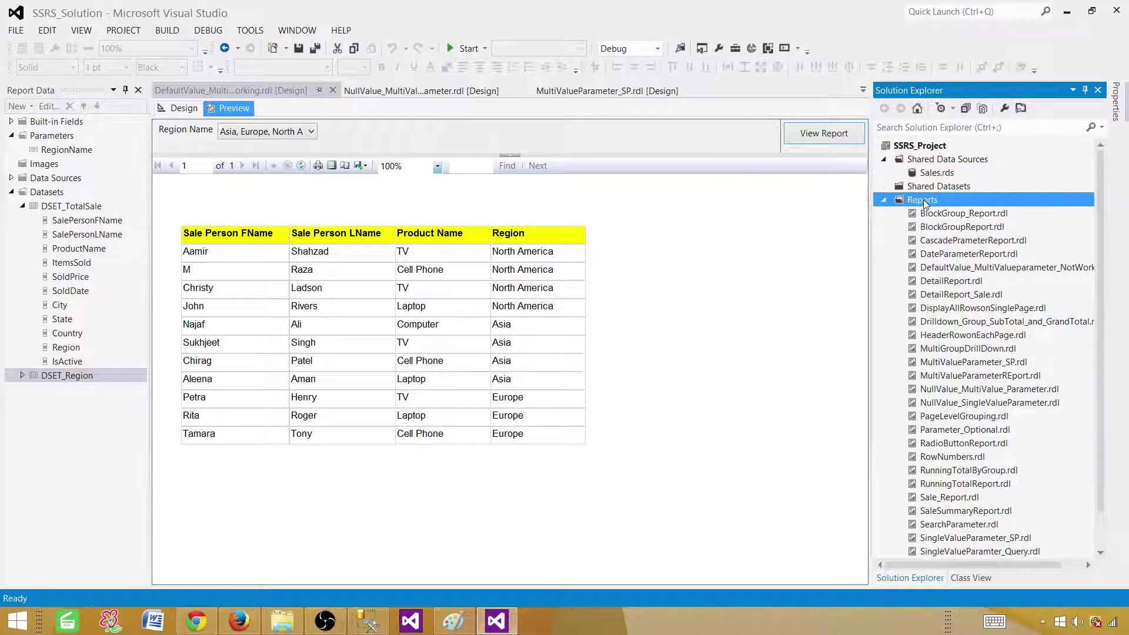
right_click(924, 200)
mouse_move(953, 228)
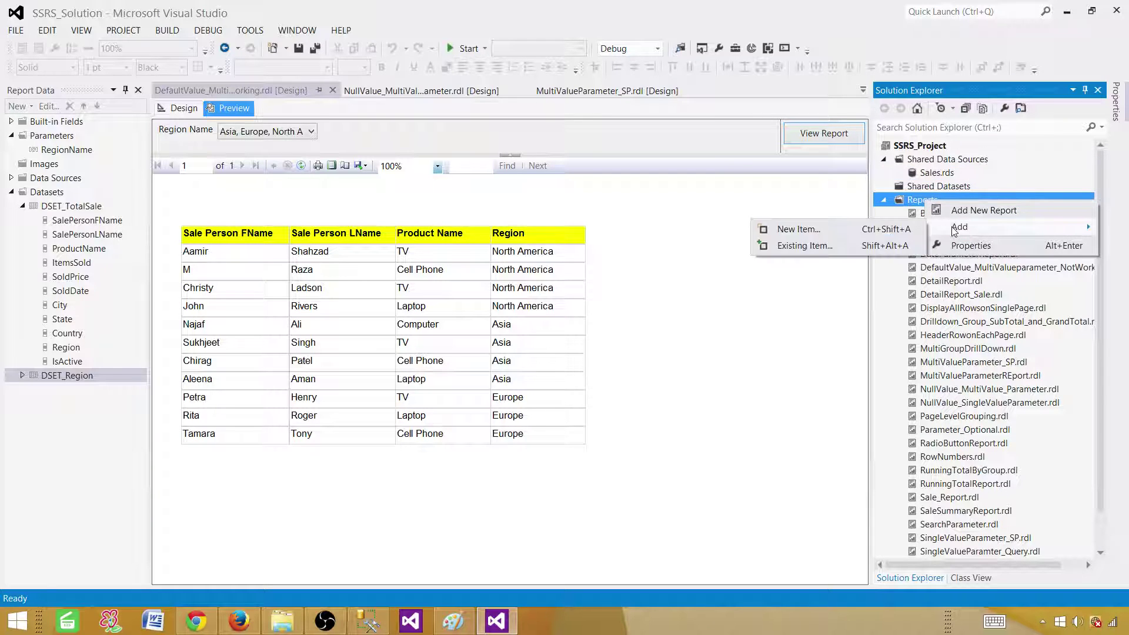
left_click(872, 230)
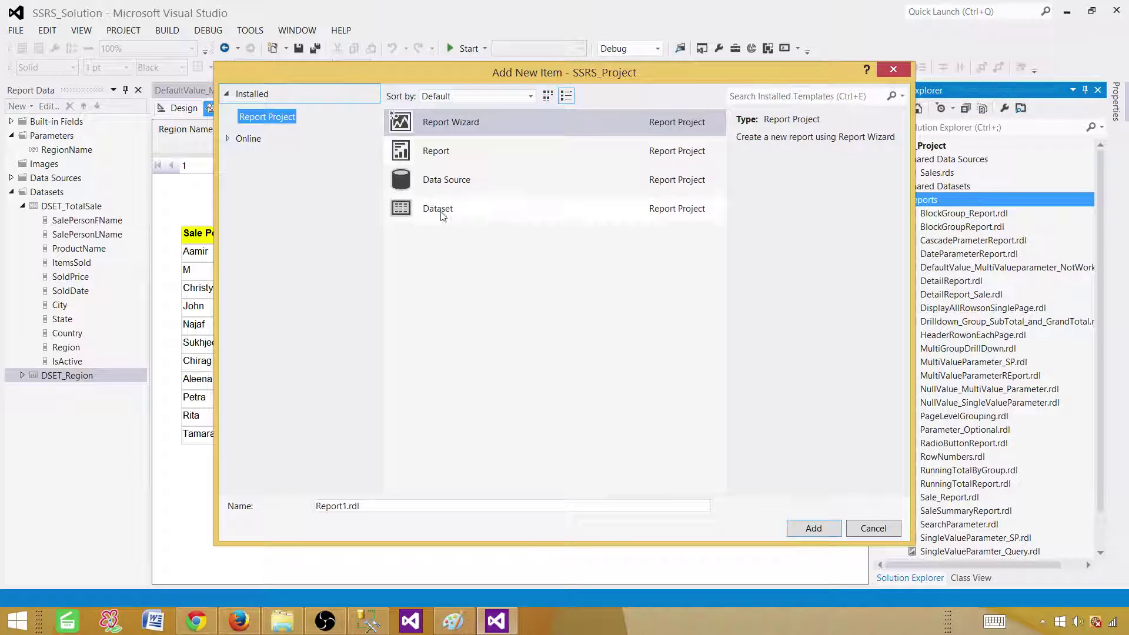
left_click(463, 152)
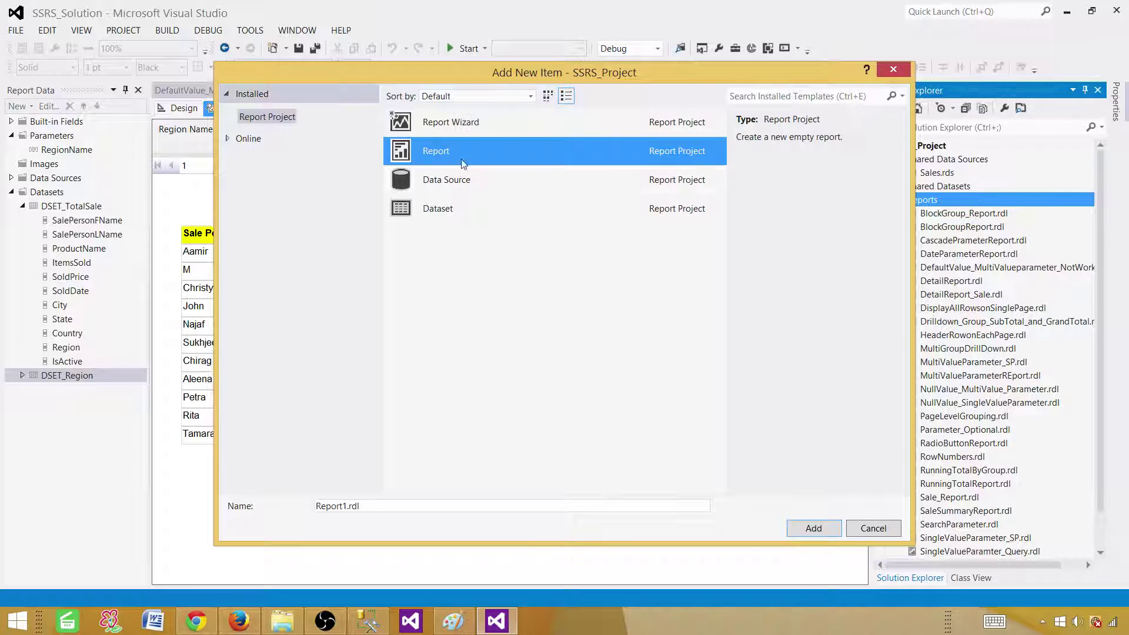
left_click(341, 506)
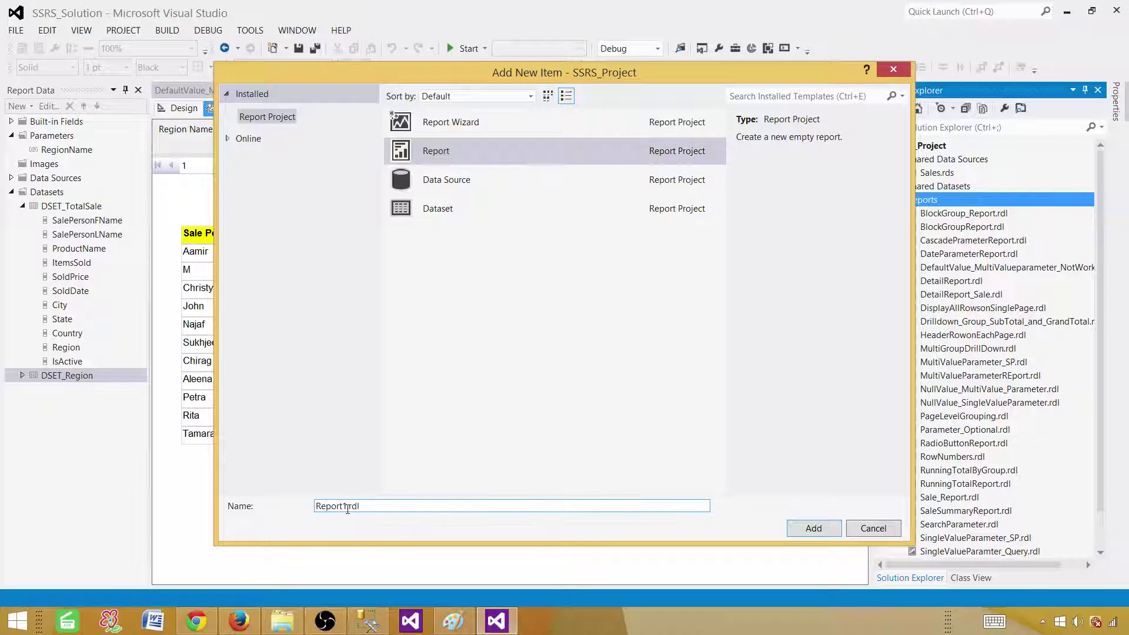
left_click_drag(347, 509, 315, 511)
type("Parameter_Add_Remove_Rename")
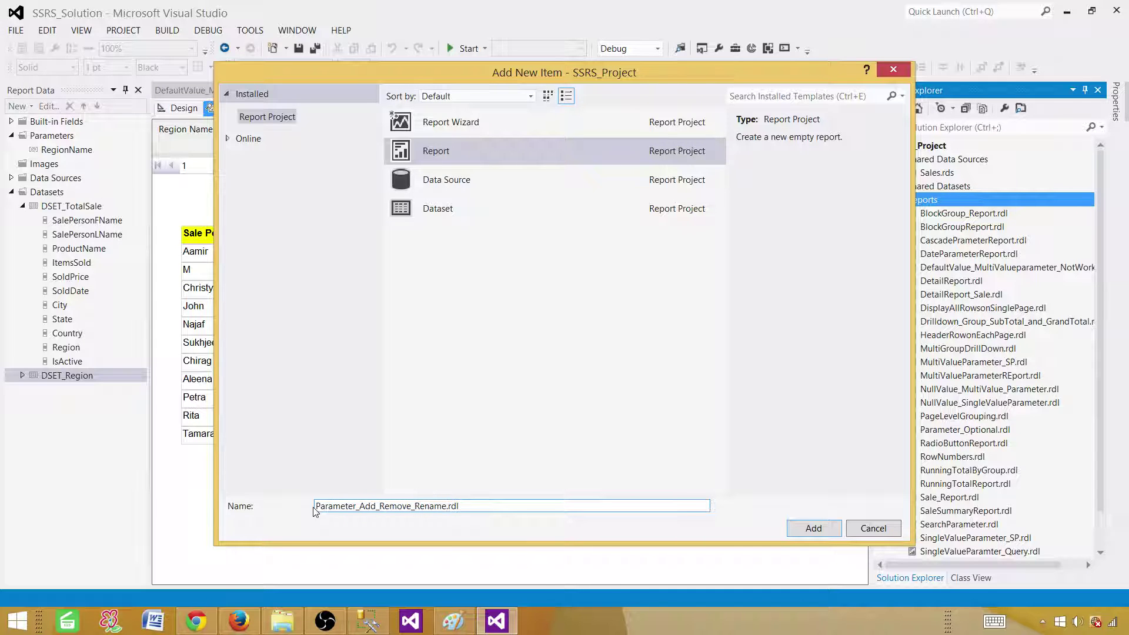
left_click(834, 528)
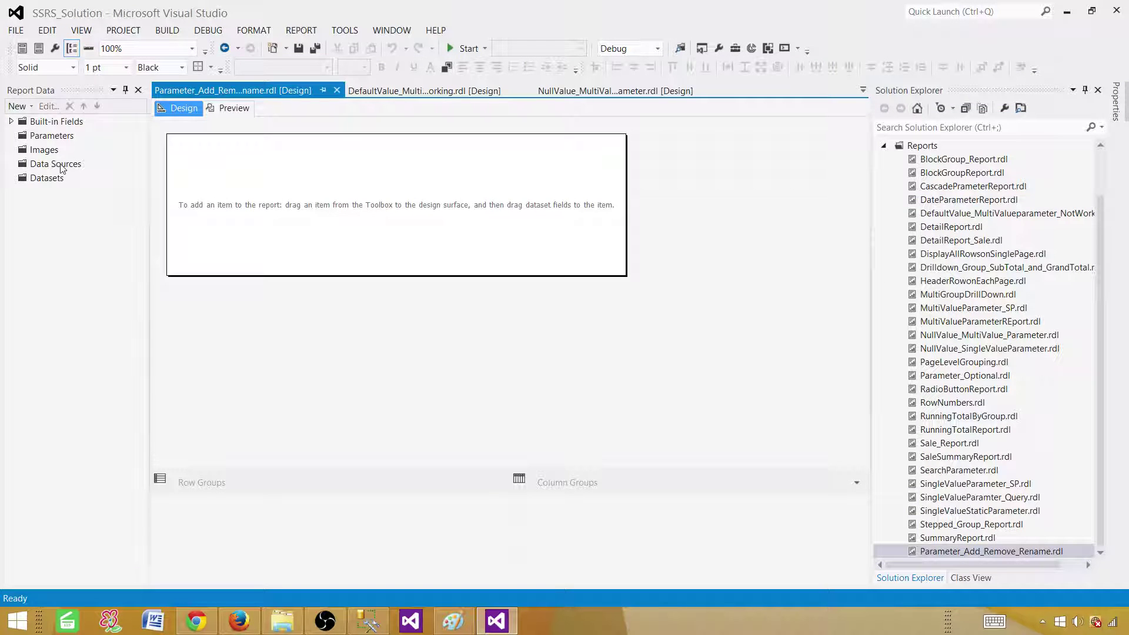
- Add a report data source DS_Sales that uses the shared Sales data source reference
left_click(61, 165)
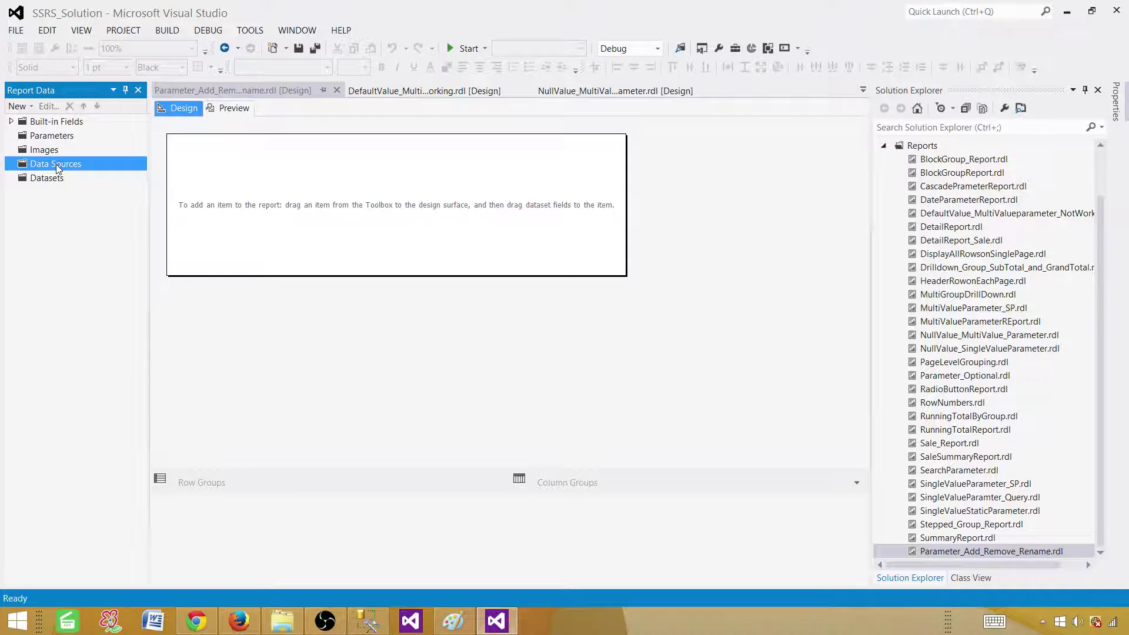
right_click(56, 166)
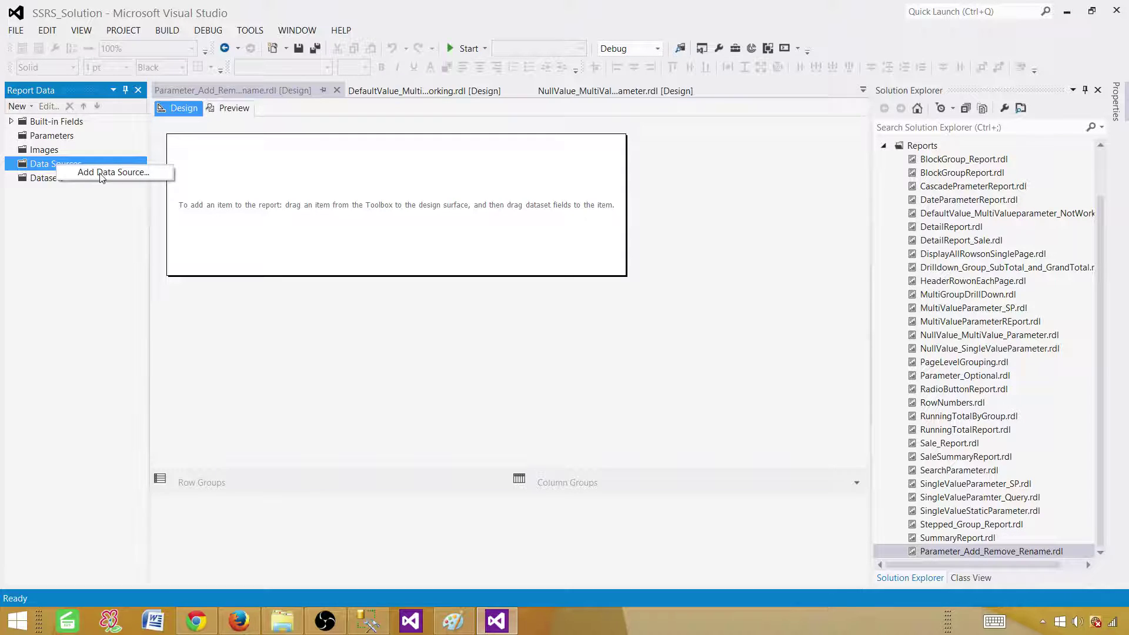
left_click(101, 175)
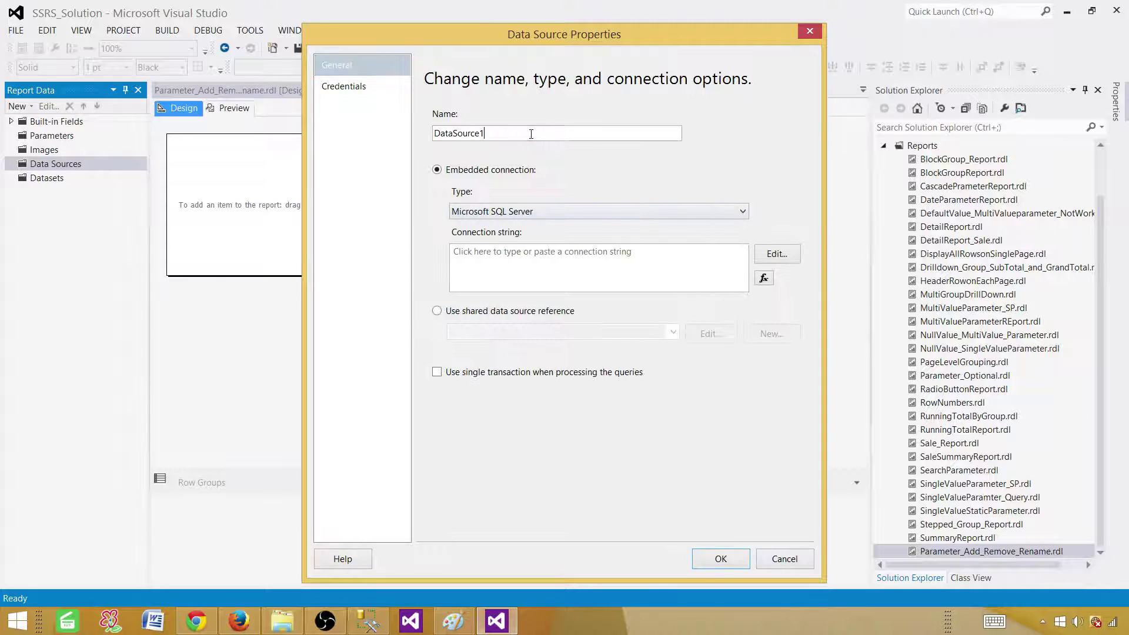
type("DS_Sales")
left_click(436, 311)
left_click(674, 333)
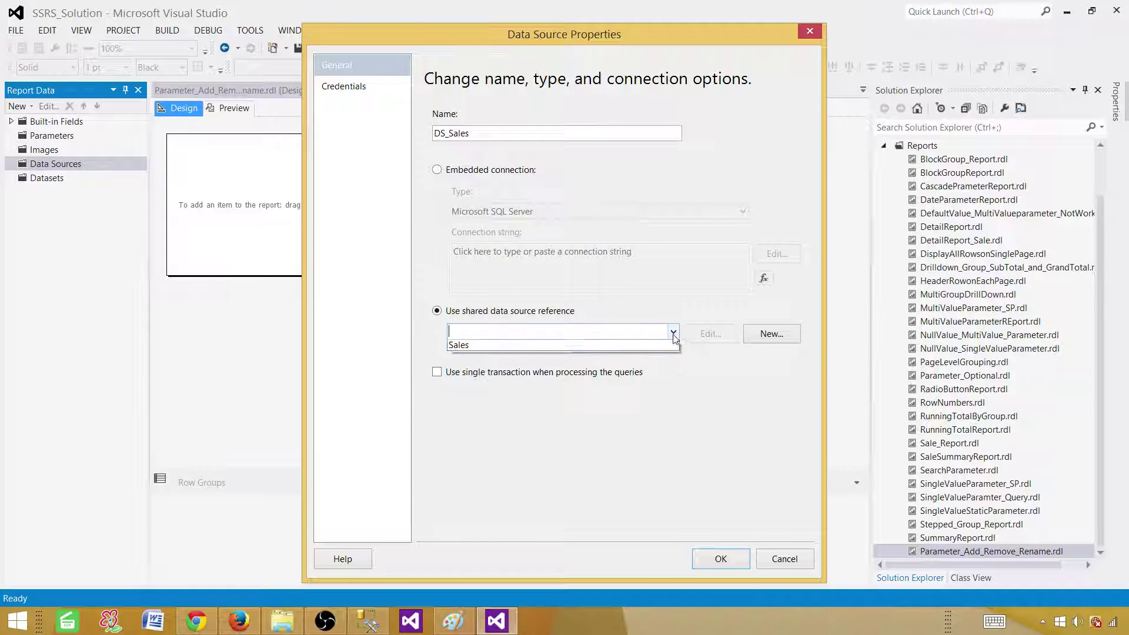
left_click(563, 346)
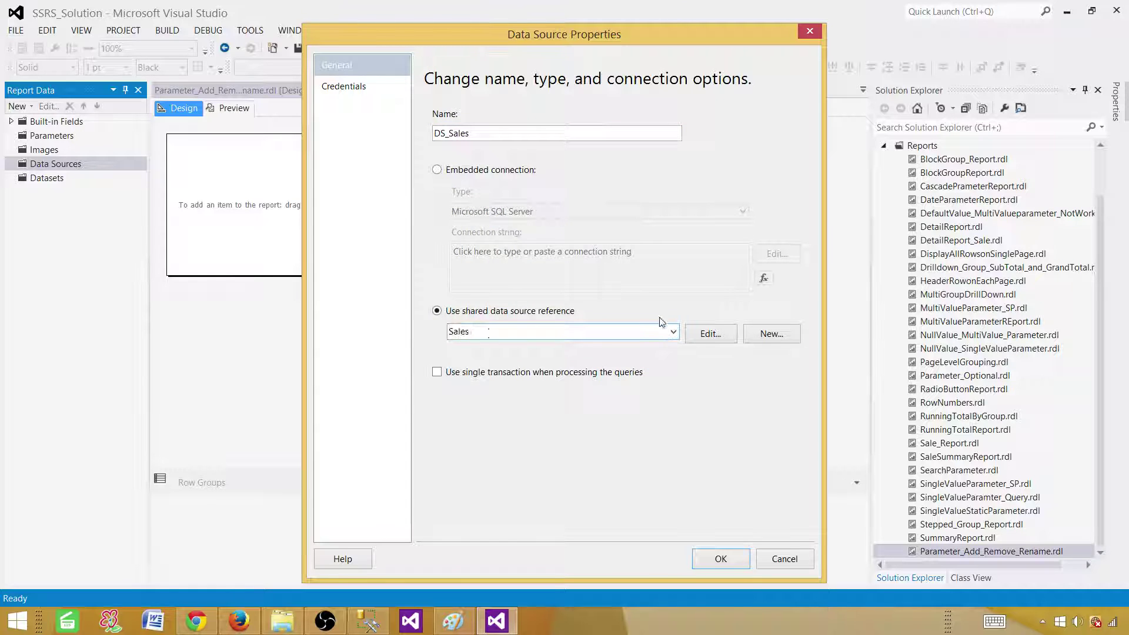
left_click(720, 558)
- Create an embedded dataset DSET_TotalSale on DS_Sales and get its query box ready for pasting
left_click(47, 194)
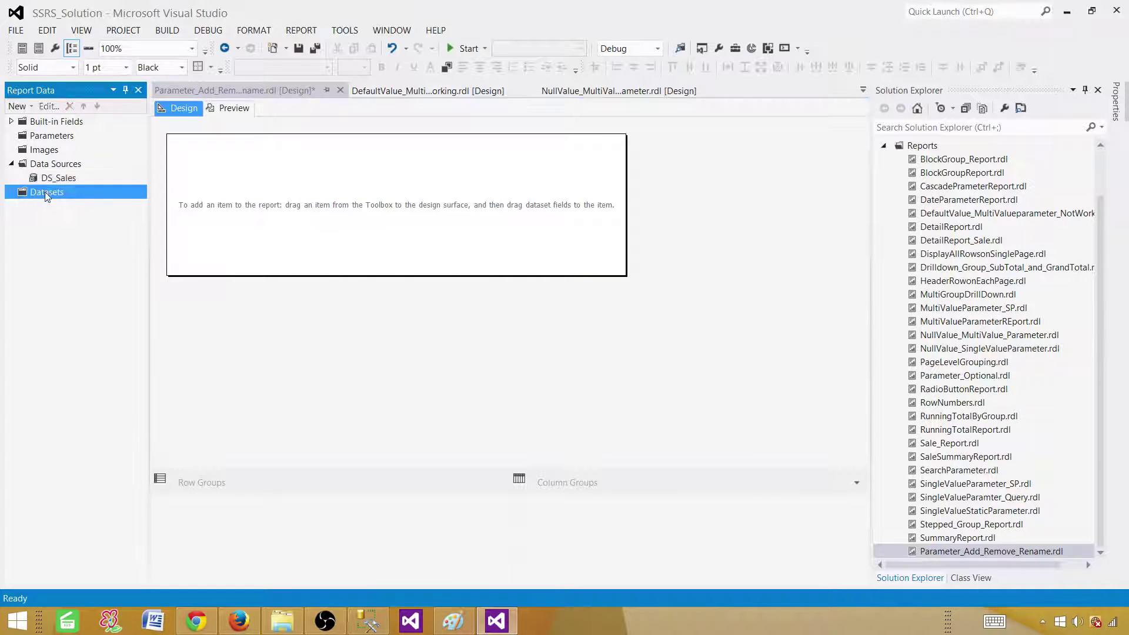
right_click(52, 196)
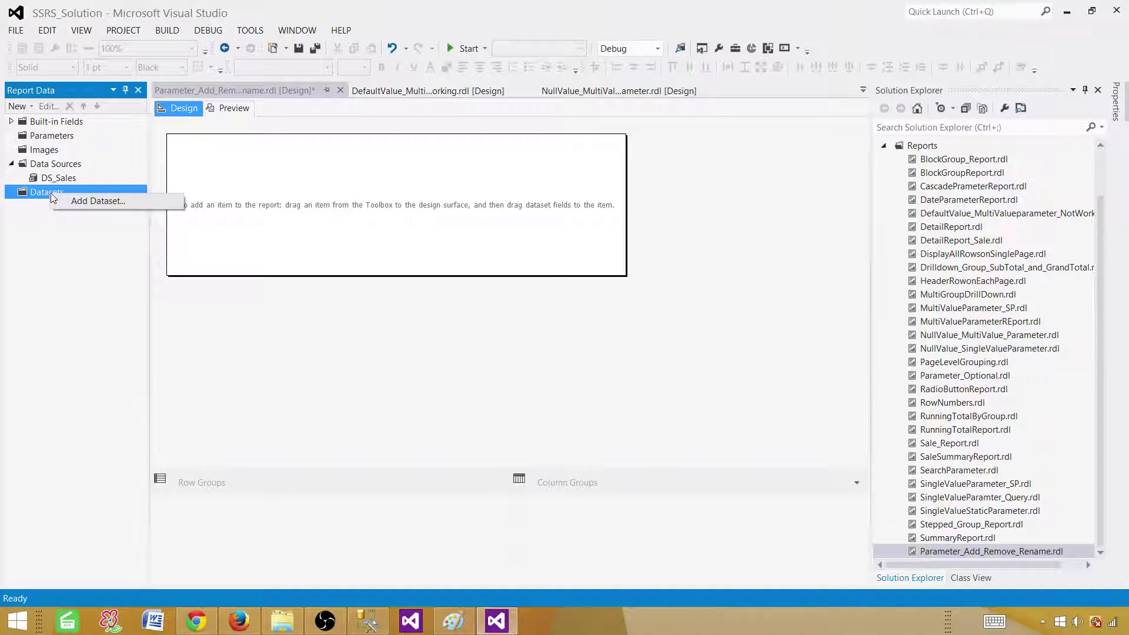
left_click(81, 201)
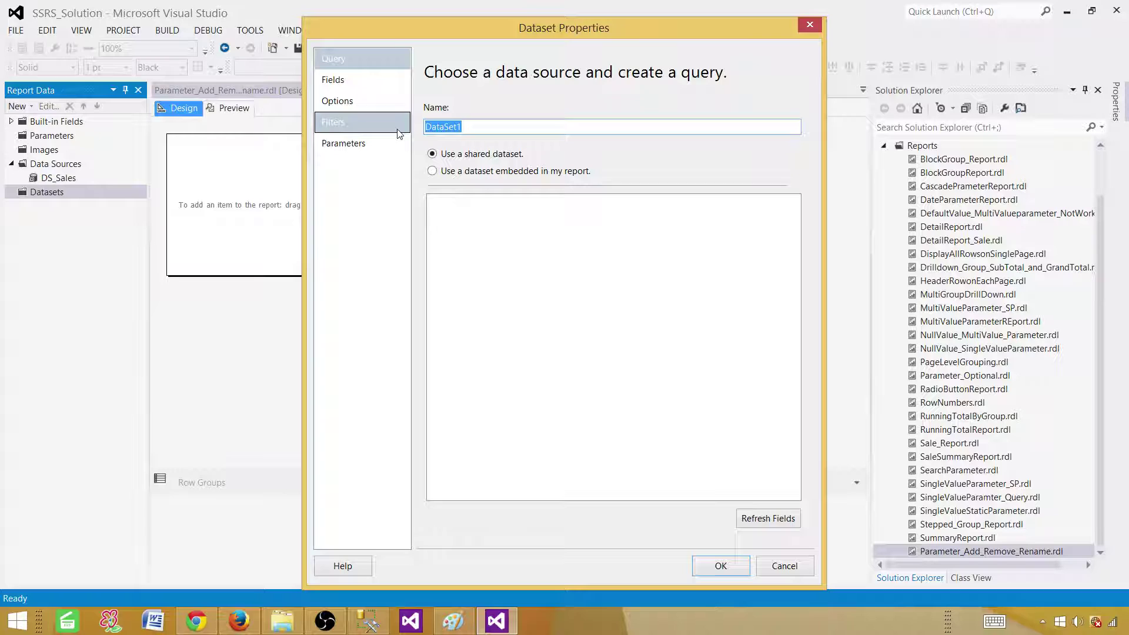
type("DSET")
type("+")
type("_TotalSa")
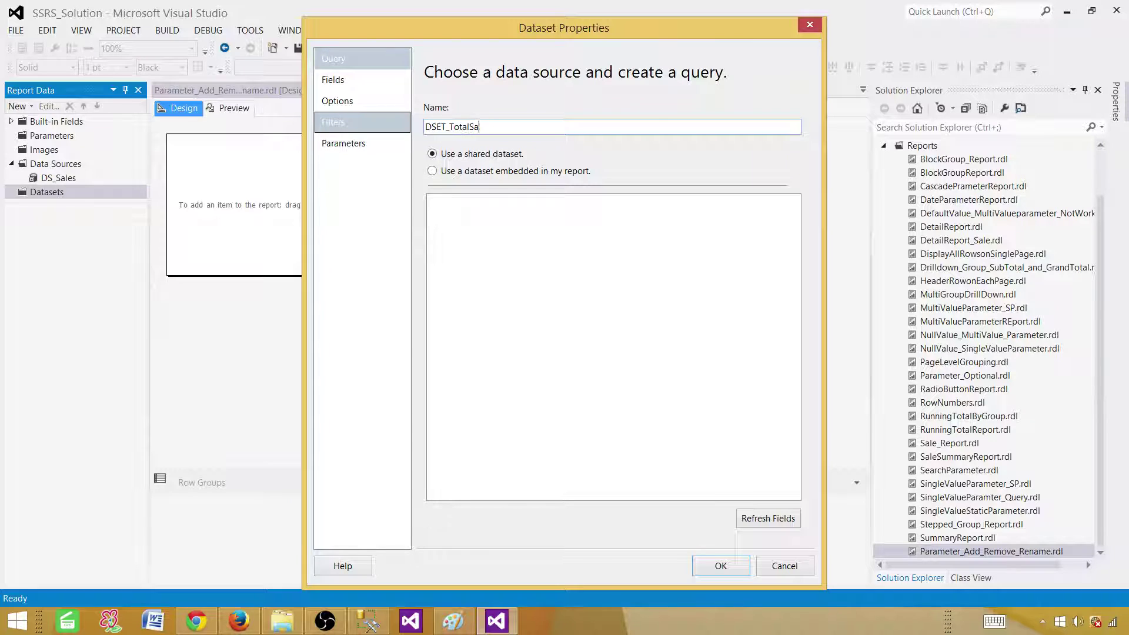
type("le")
left_click(439, 171)
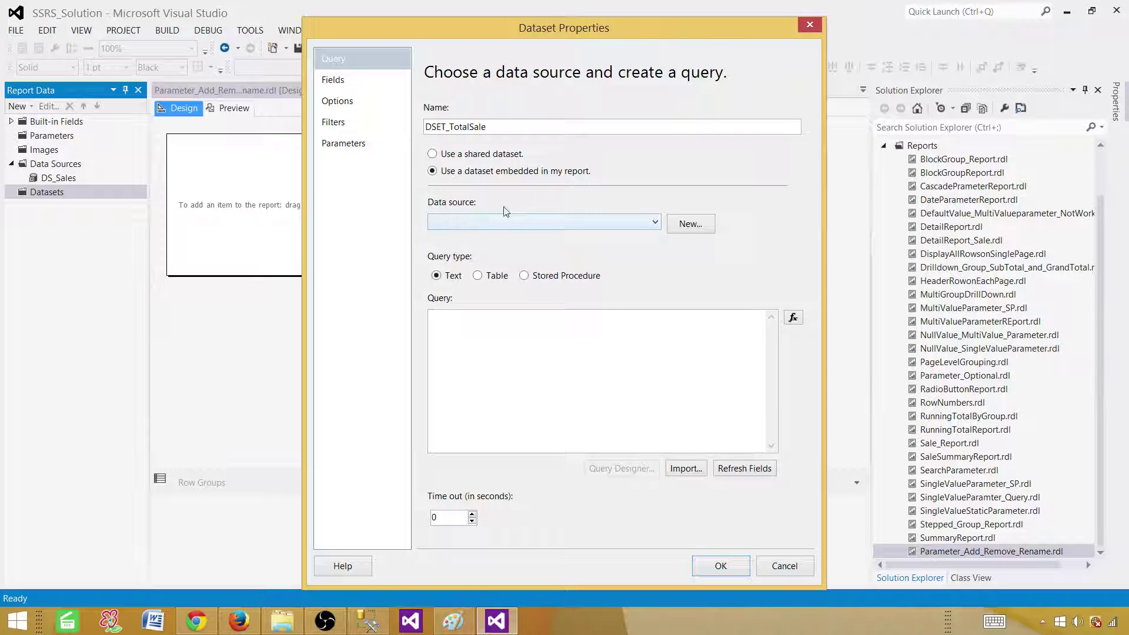
left_click(461, 227)
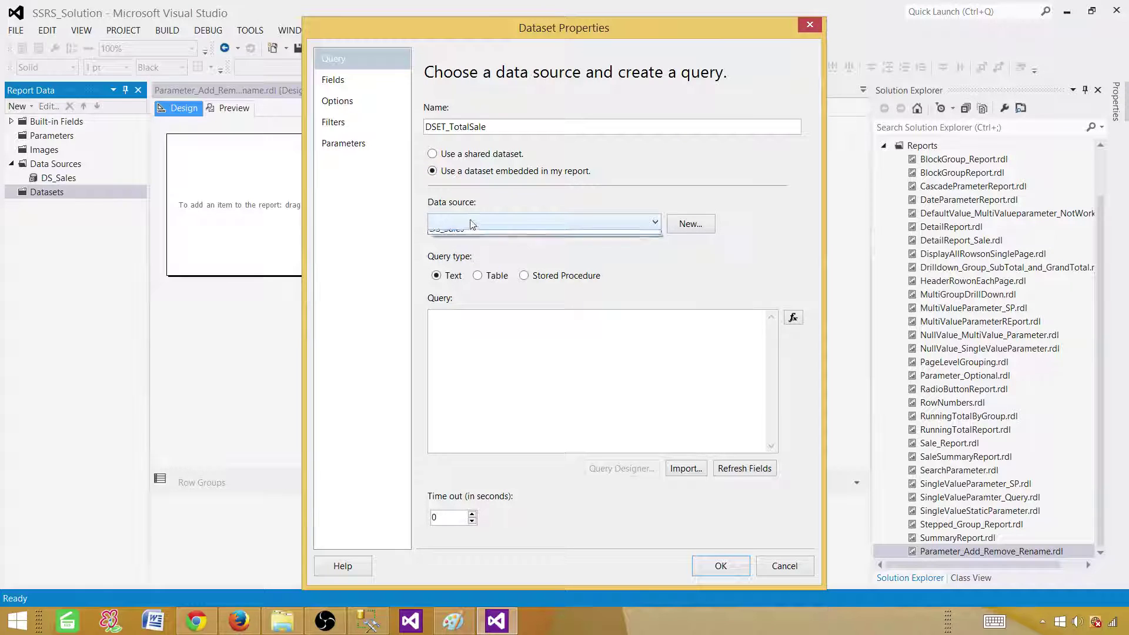
left_click(471, 238)
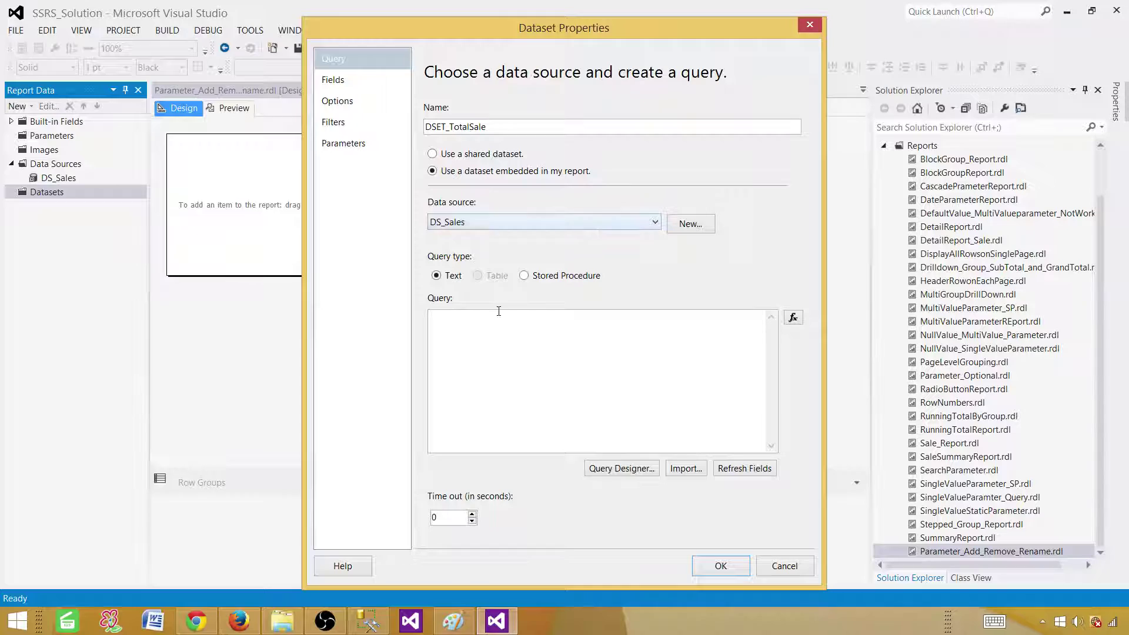
left_click(502, 337)
right_click(502, 338)
left_click(432, 389)
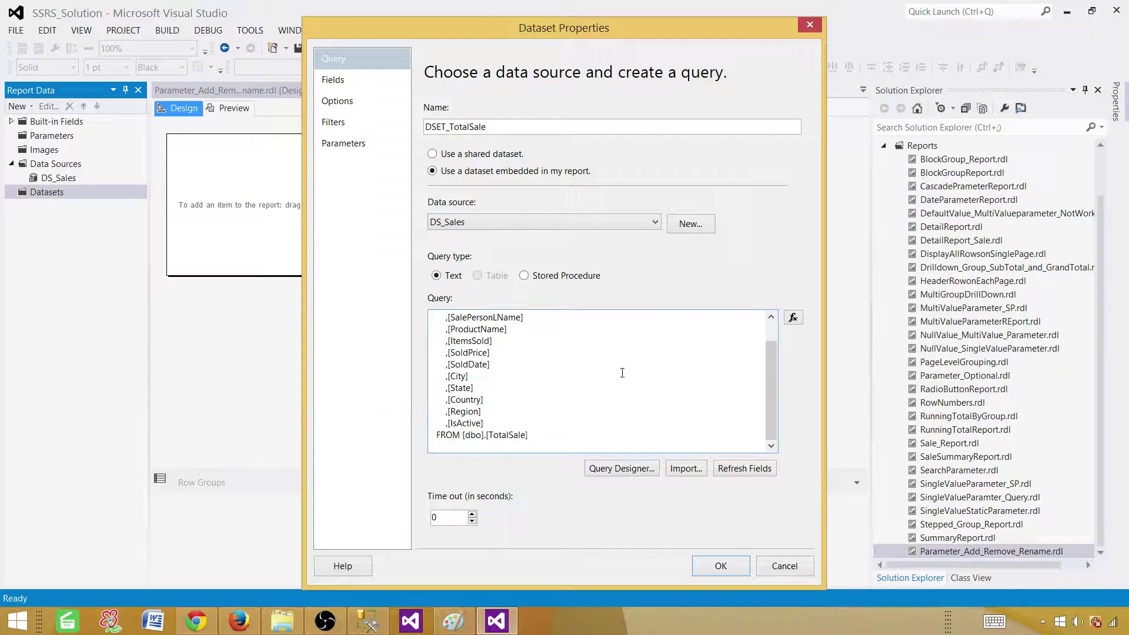
scroll(632, 376, "up", 1)
scroll(605, 371, "down", 1)
key("Return")
type("where ")
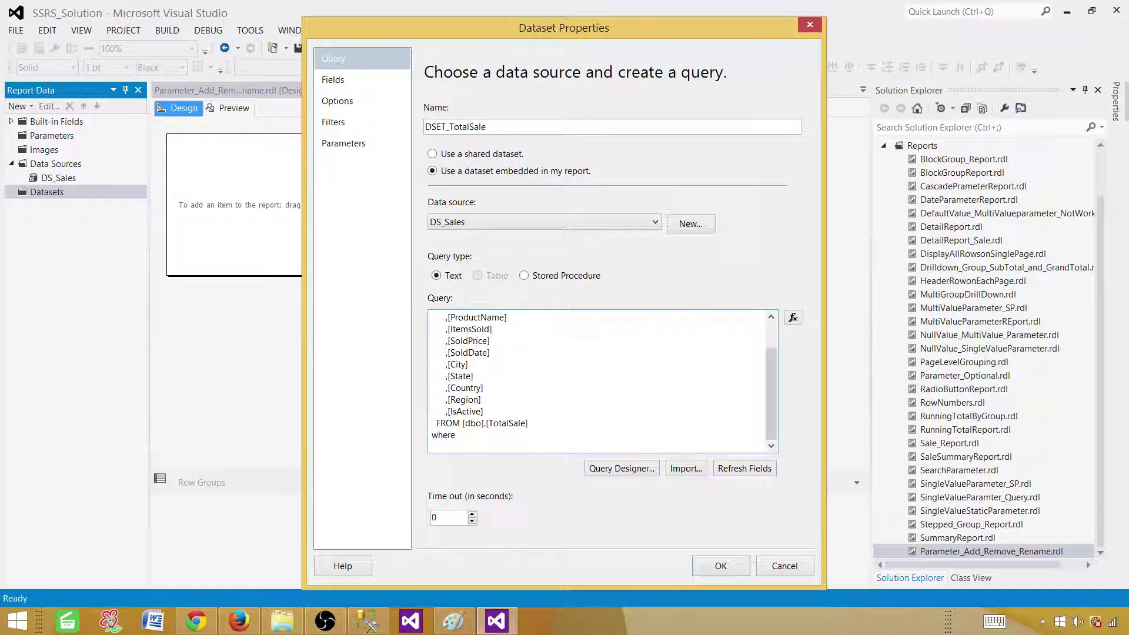
type("Region=@RegionName")
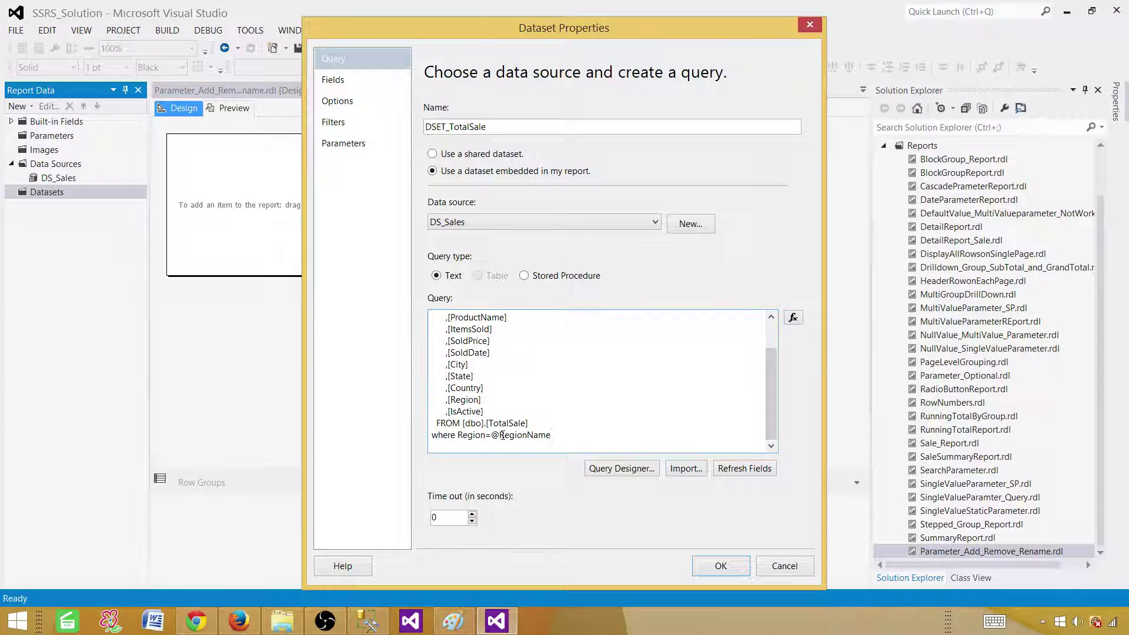
left_click_drag(499, 435, 573, 434)
left_click(565, 435)
key("Return")
type("and C")
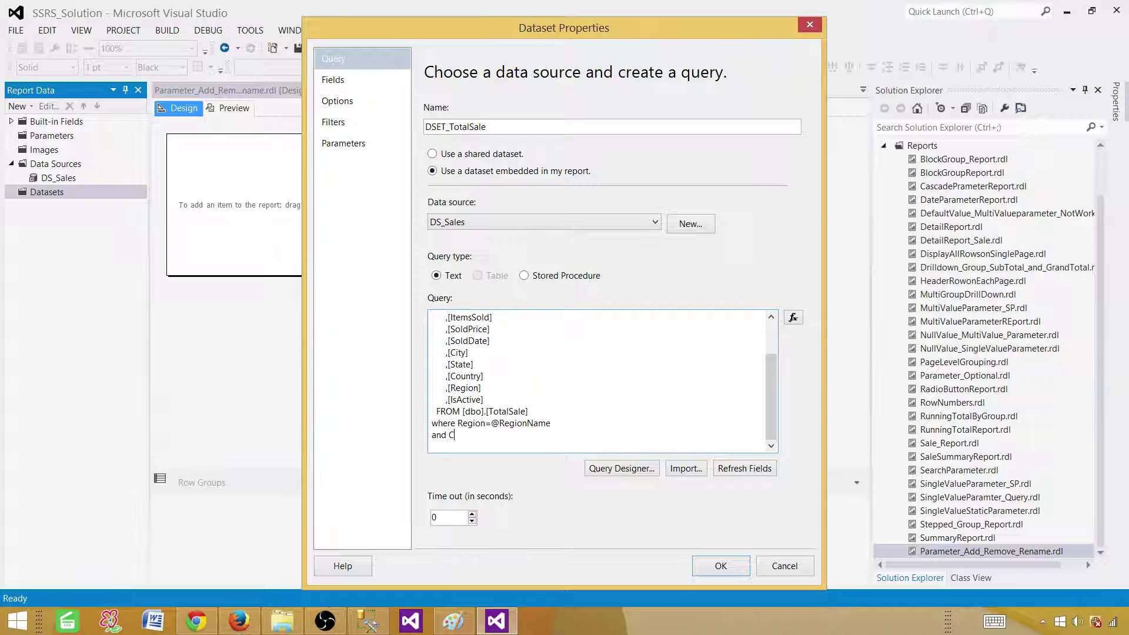
type("ountry in (@")
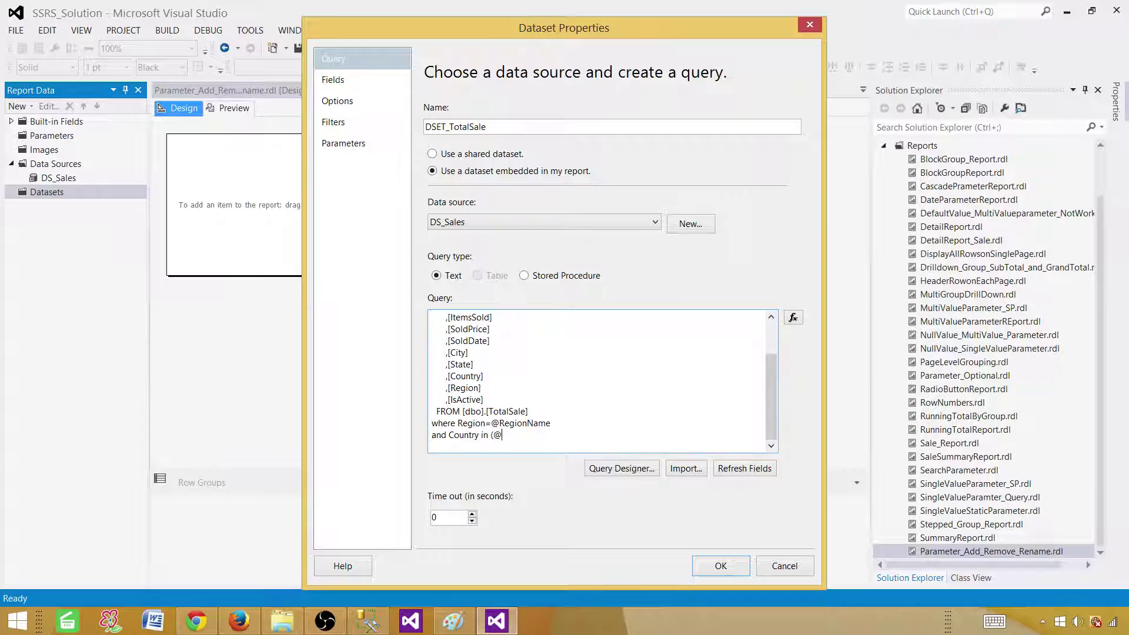
type("Country")
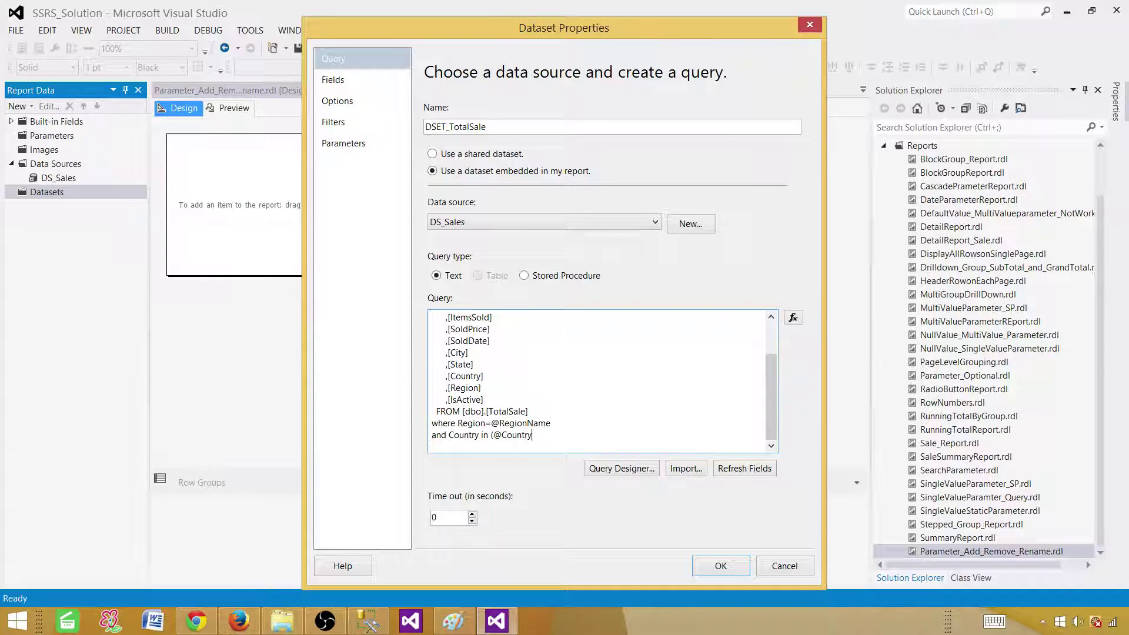
type("Name")
left_click_drag(551, 423, 480, 440)
left_click(497, 434)
left_click(569, 430)
left_click(719, 565)
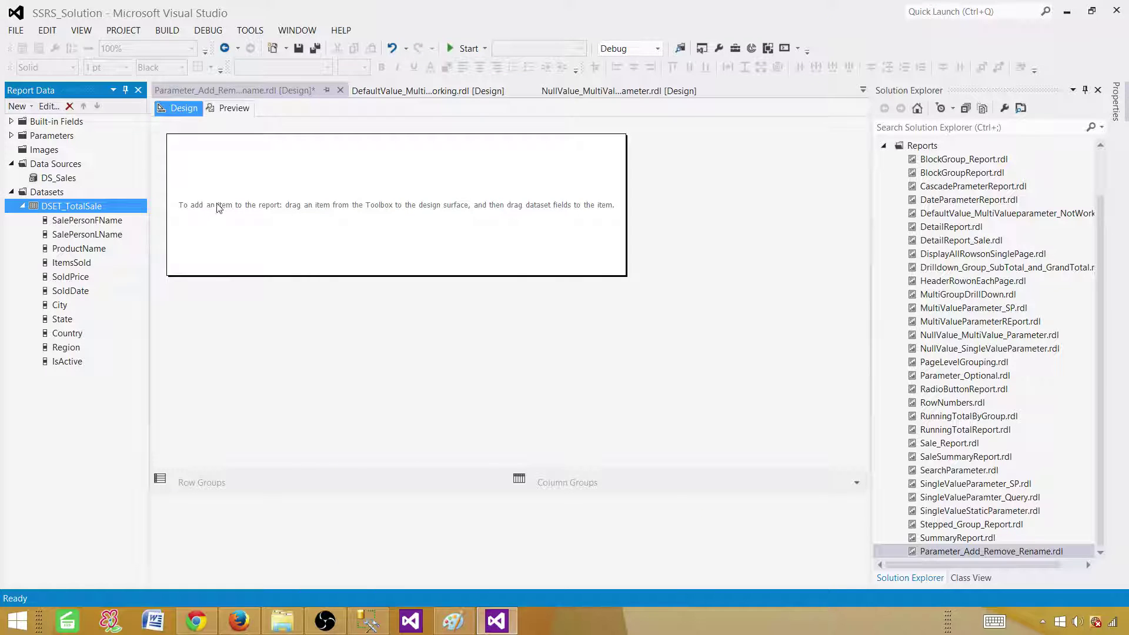
- Insert a table with SalePersonFName, SalePersonLName, Region and Country columns
right_click(278, 191)
mouse_move(328, 245)
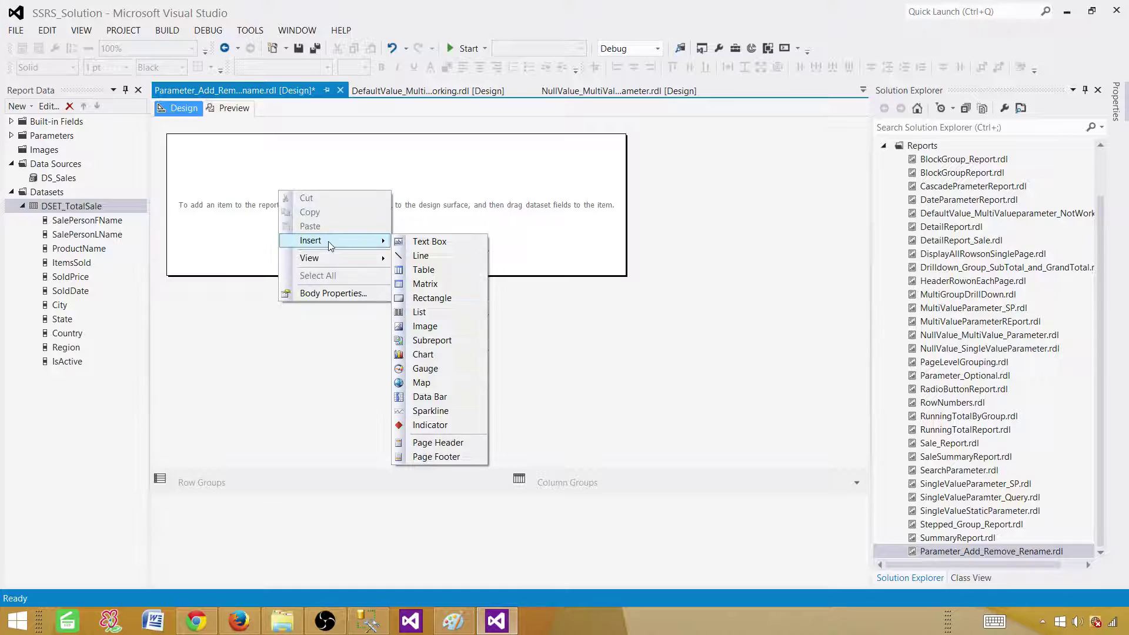
left_click(451, 271)
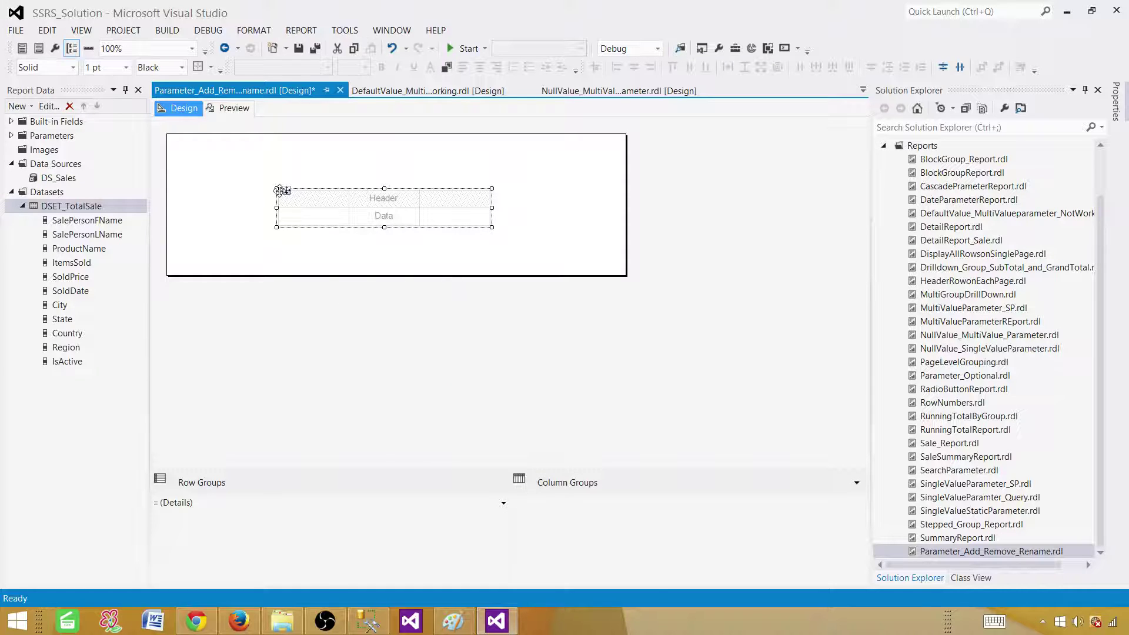
left_click_drag(277, 189, 200, 183)
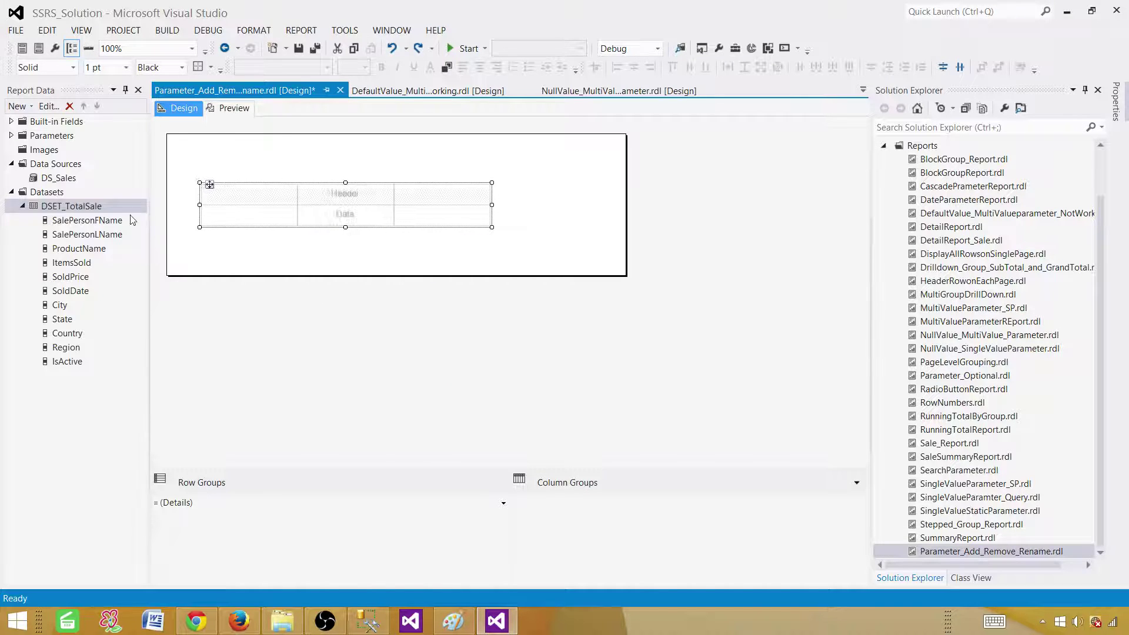
left_click_drag(98, 225, 247, 213)
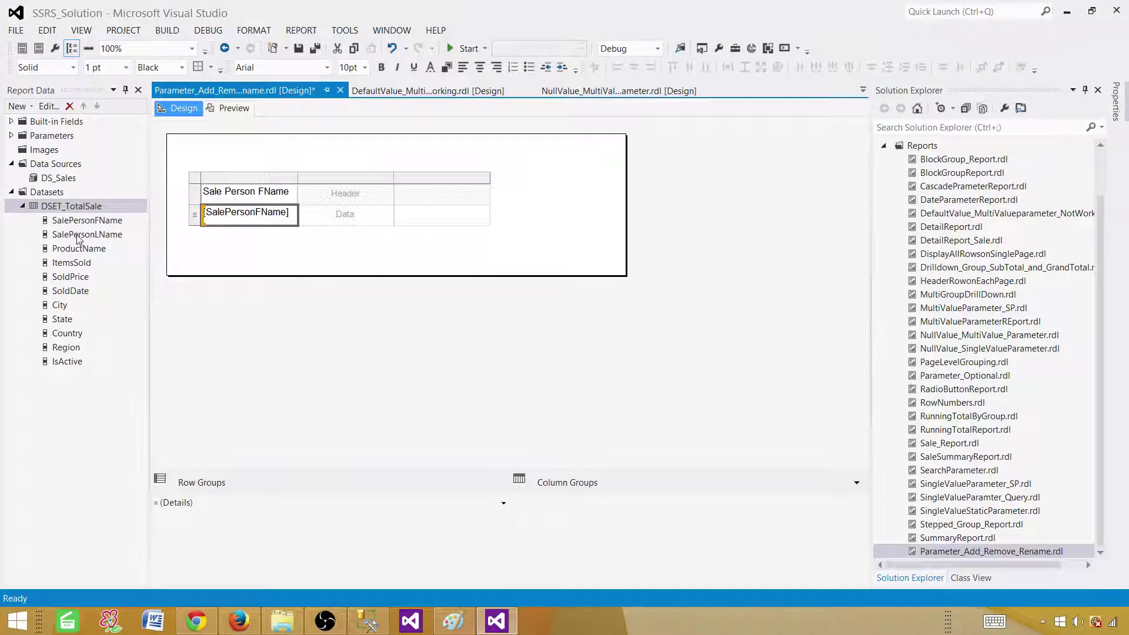
left_click_drag(82, 235, 346, 219)
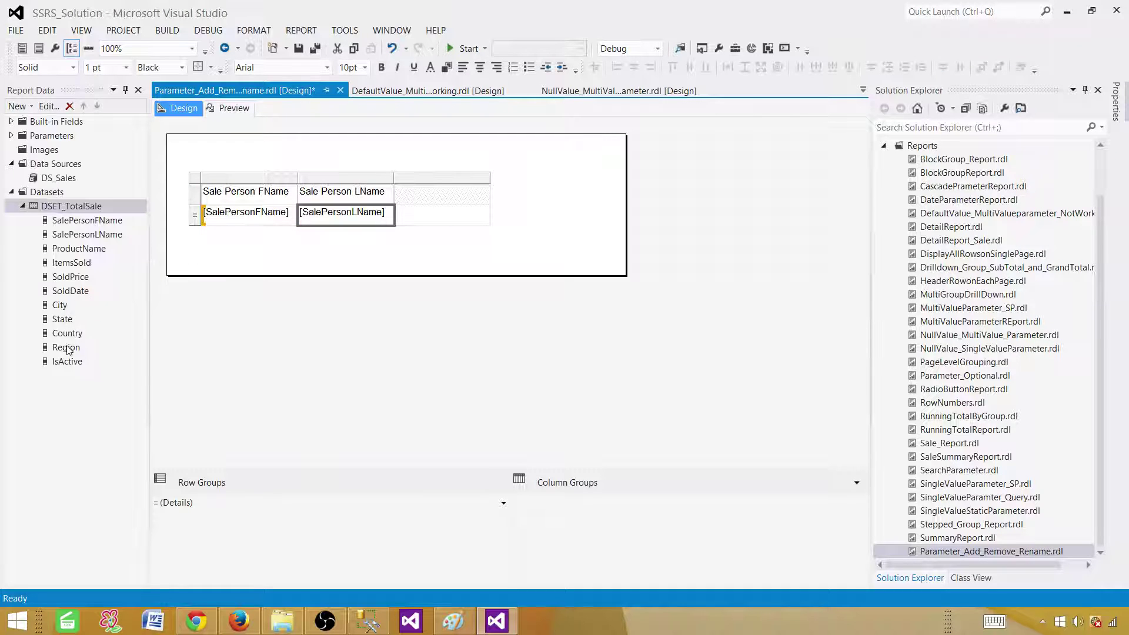
left_click_drag(65, 348, 389, 216)
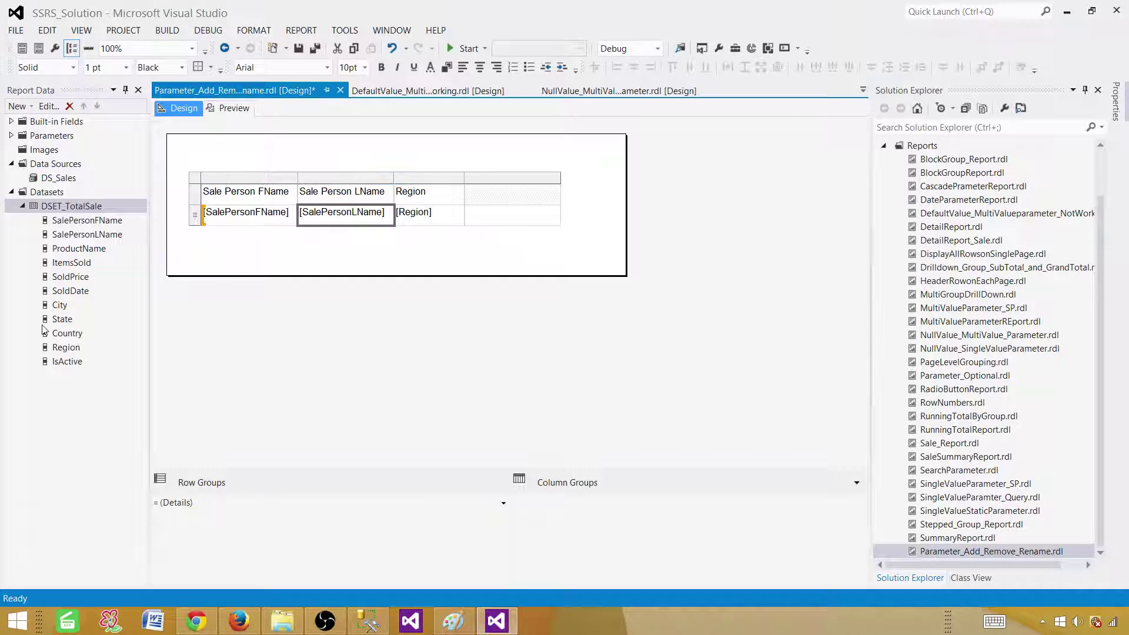
left_click_drag(65, 338, 457, 210)
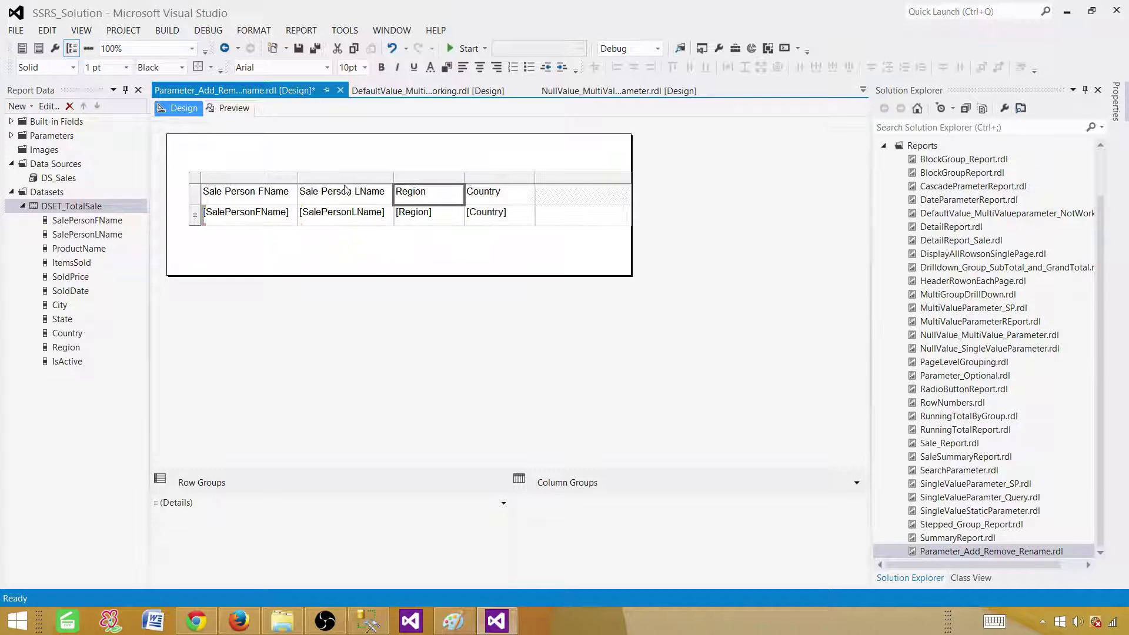
- Delete the table's empty fifth column and select the header row
left_click(587, 191)
left_click(590, 176)
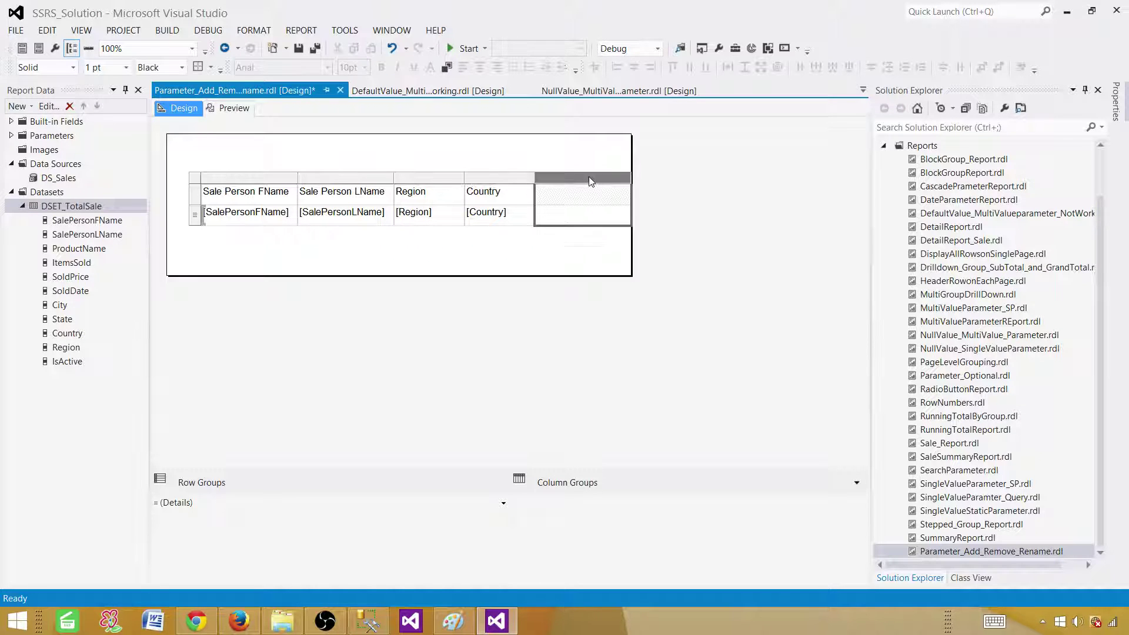
right_click(591, 176)
left_click(630, 200)
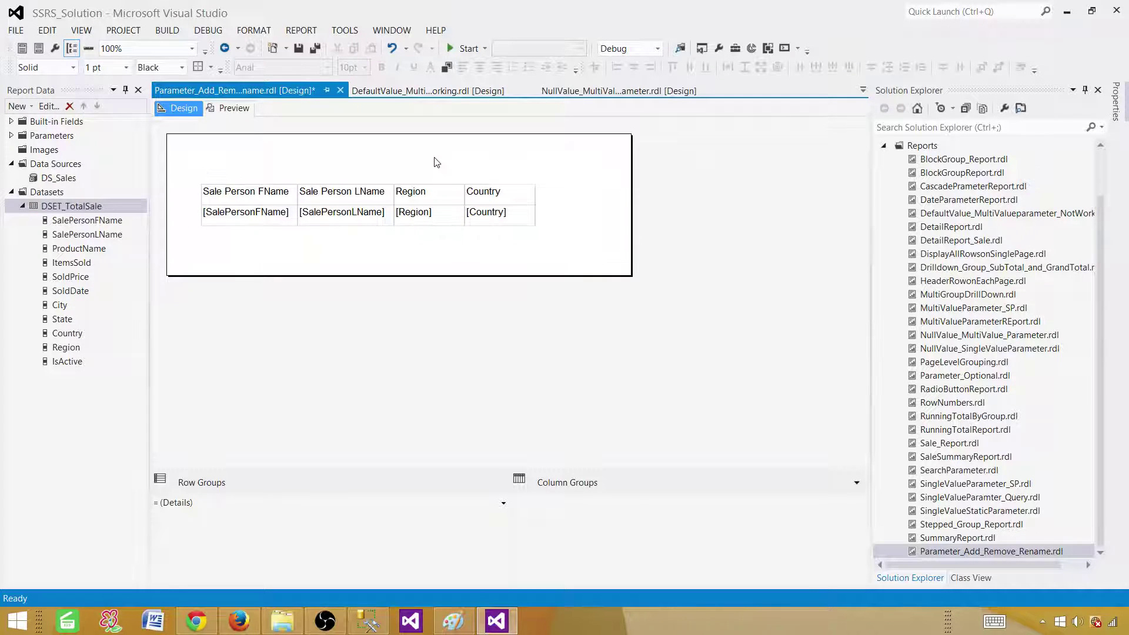
left_click(235, 210)
left_click(198, 194)
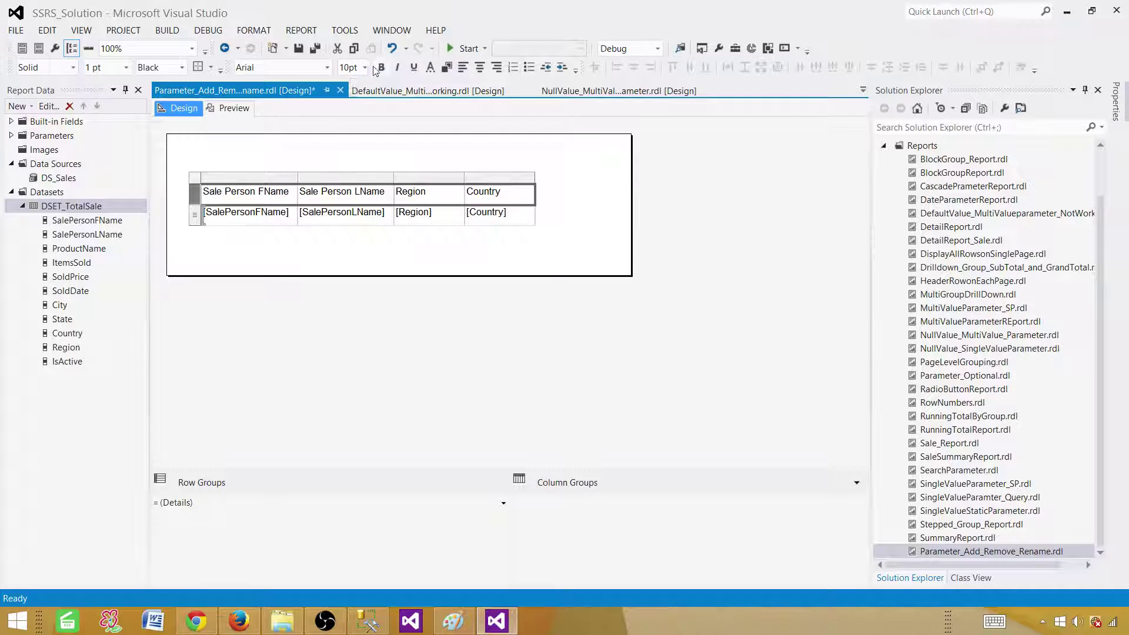
- Make the table header row bold with a yellow background
left_click(381, 67)
left_click(448, 69)
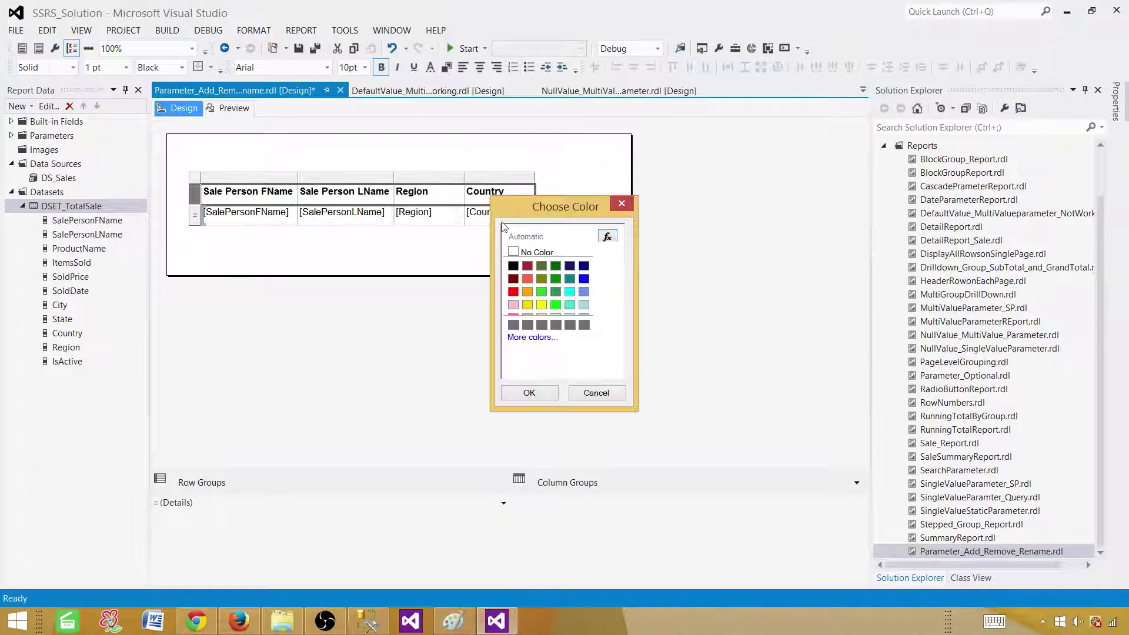
left_click(541, 304)
left_click(529, 393)
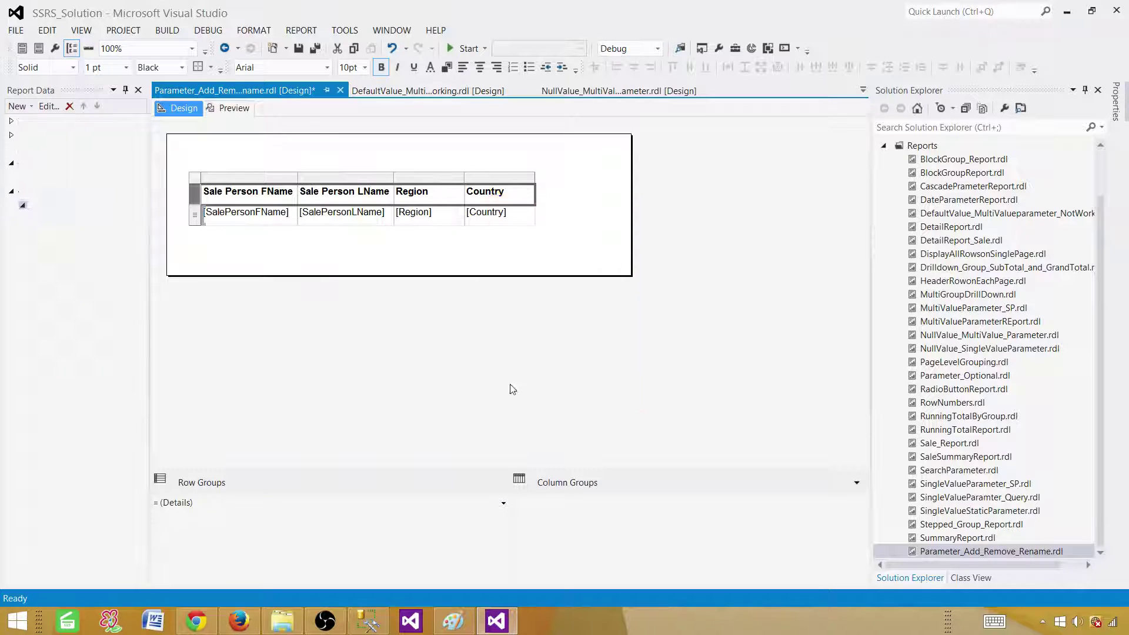
- Adjust the Sale Person FName column width and view the report preview
left_click_drag(295, 177, 318, 173)
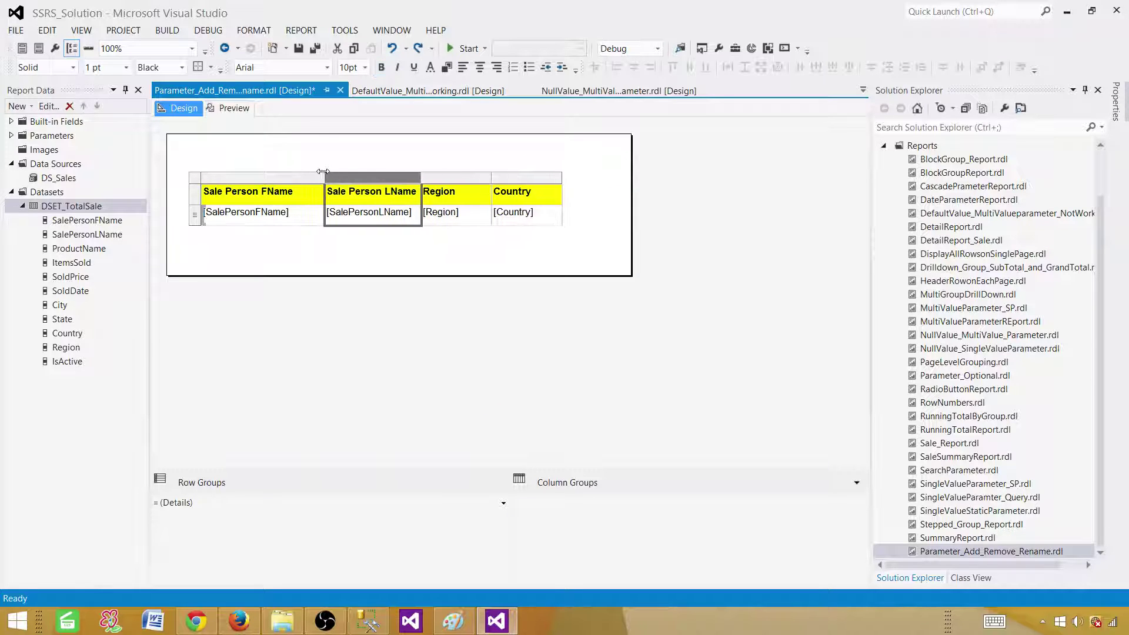
left_click_drag(323, 171, 307, 171)
left_click(228, 108)
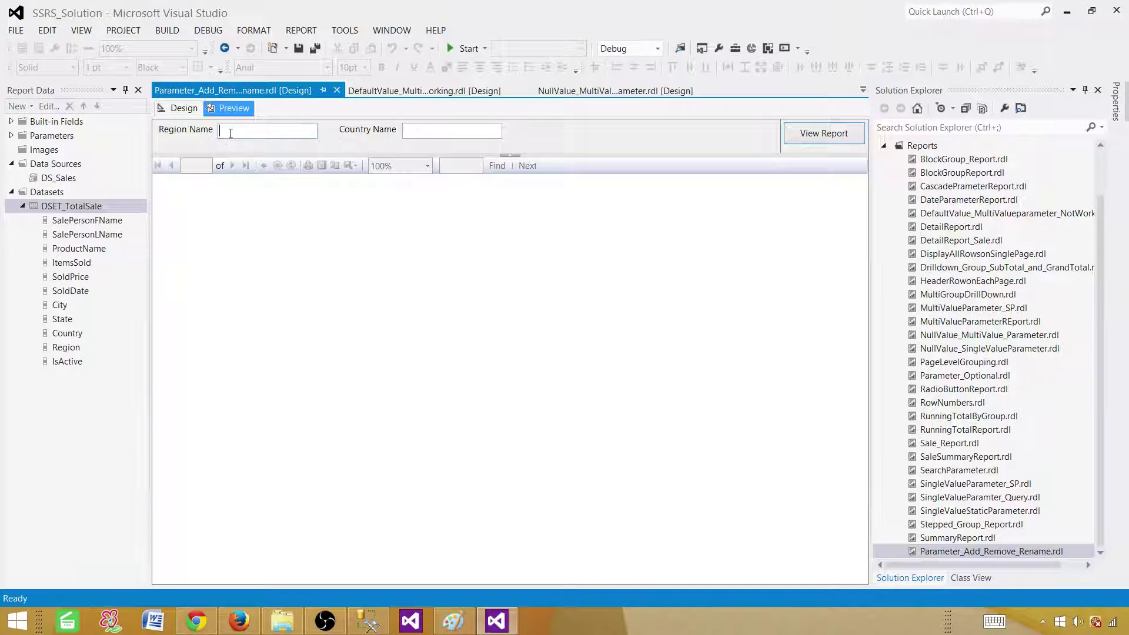
- Preview the report with Region Name Asia and Country Name Pakistan
left_click(426, 131)
type("Asia")
type("Pakistan")
left_click(799, 136)
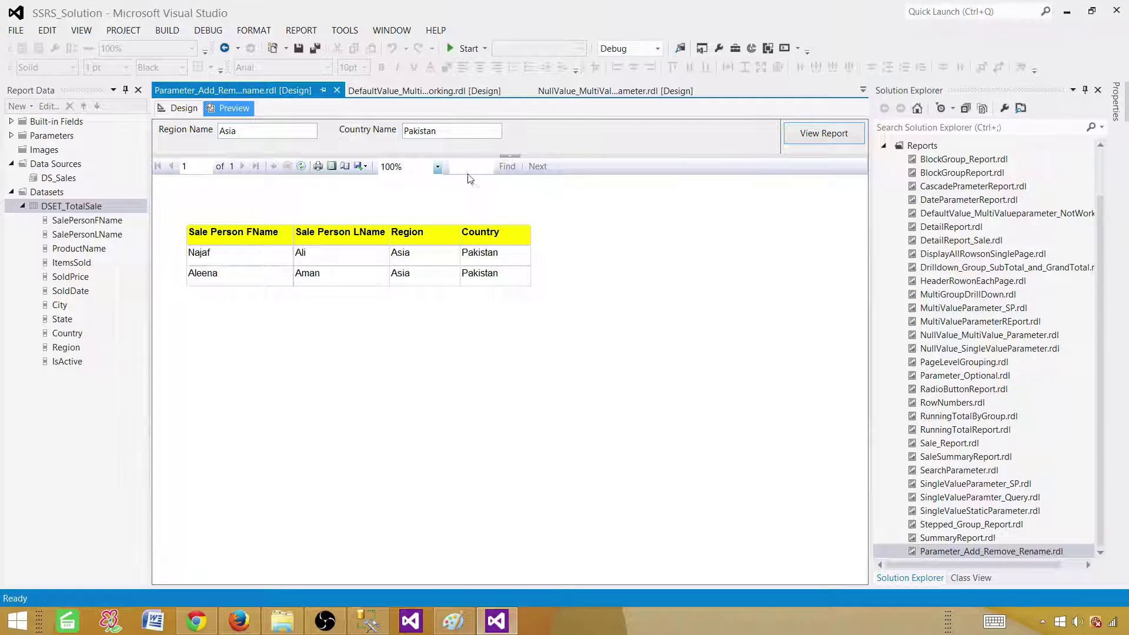
left_click(451, 131)
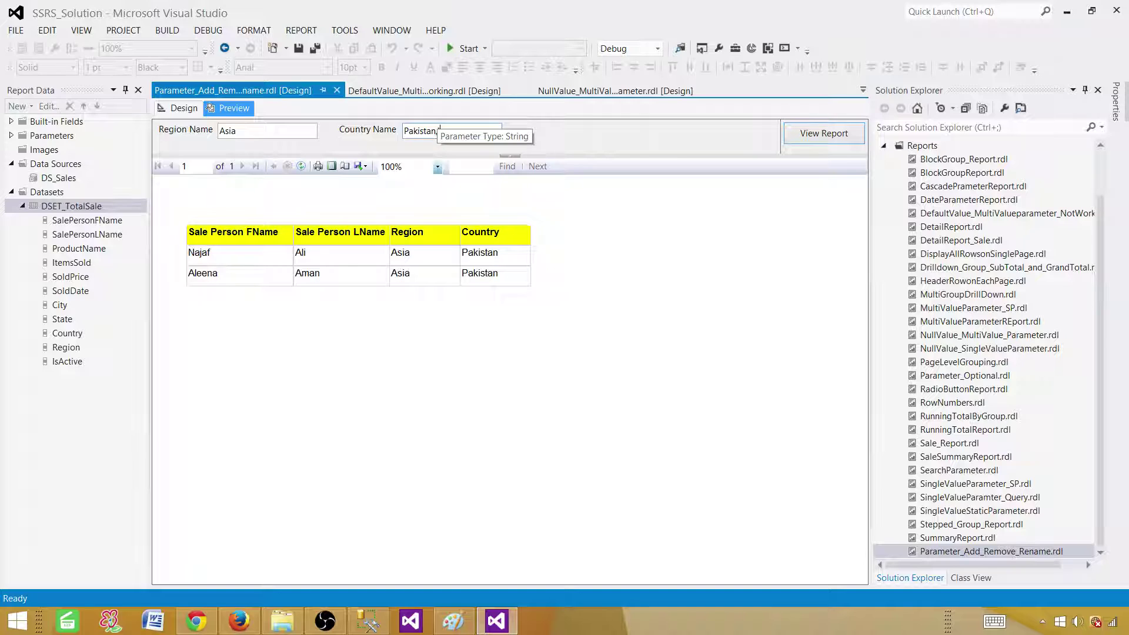
- Rerun the preview with Country Name Pakistan,India, which returns no rows
type(",In")
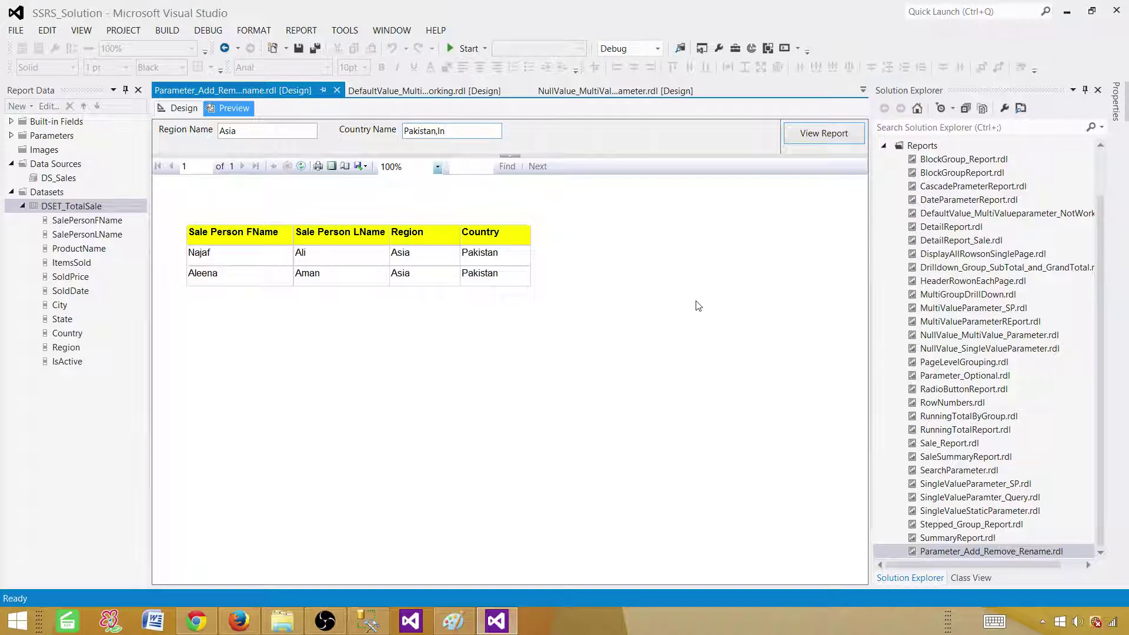
type("dia")
left_click(825, 135)
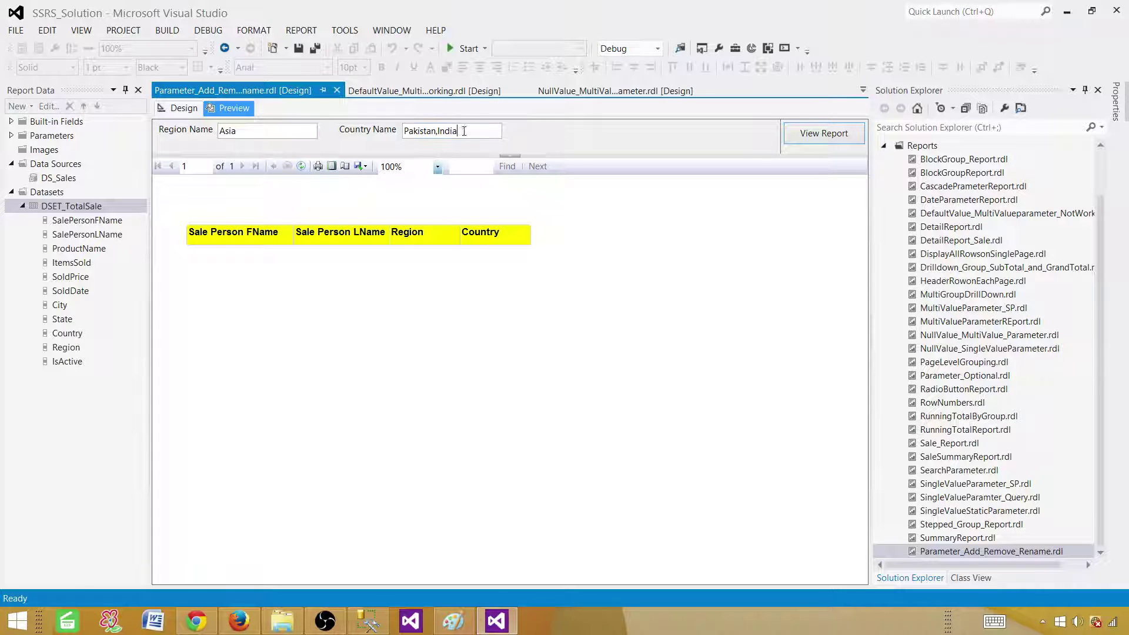
left_click_drag(461, 131, 393, 130)
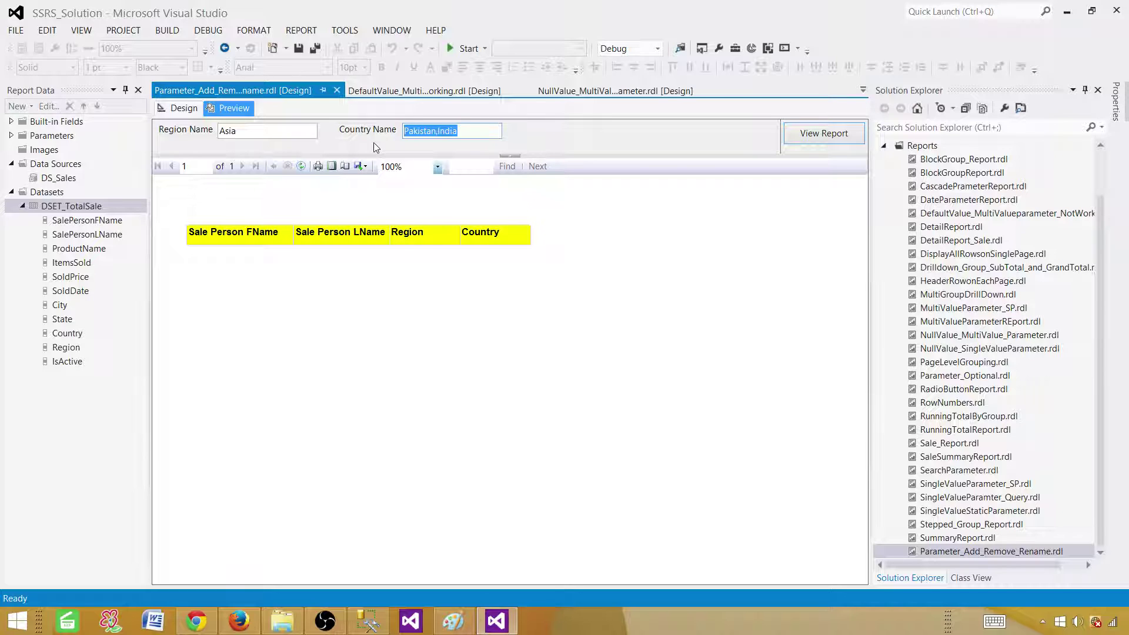
left_click(438, 131)
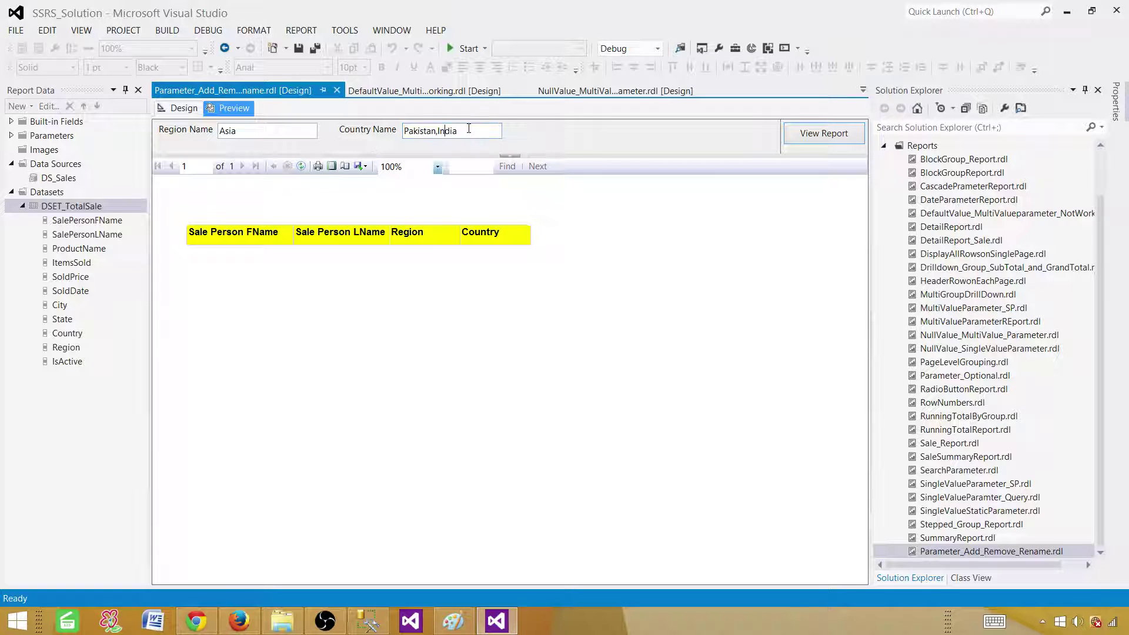
- Clear the Country Name entry in the preview
left_click_drag(468, 129, 409, 130)
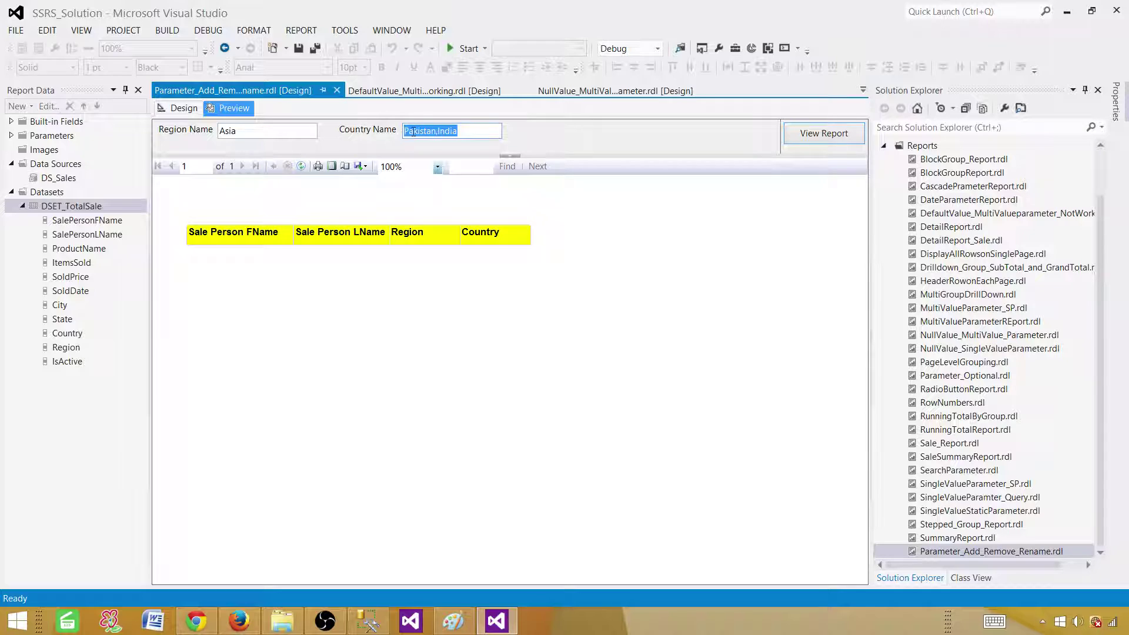
left_click(412, 130)
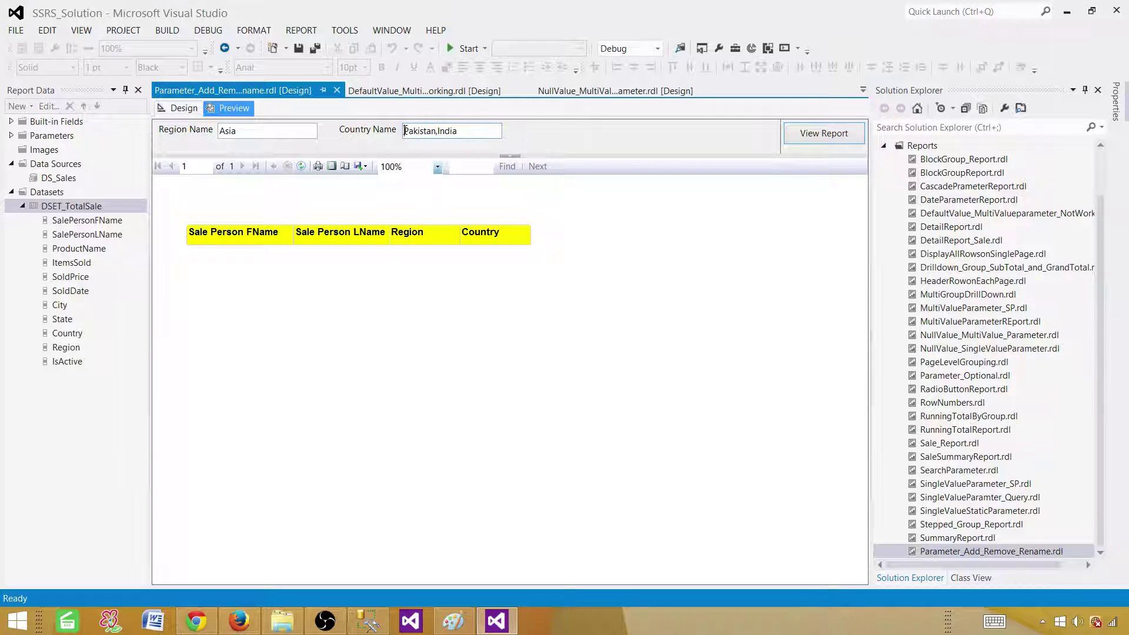
left_click_drag(405, 131, 485, 132)
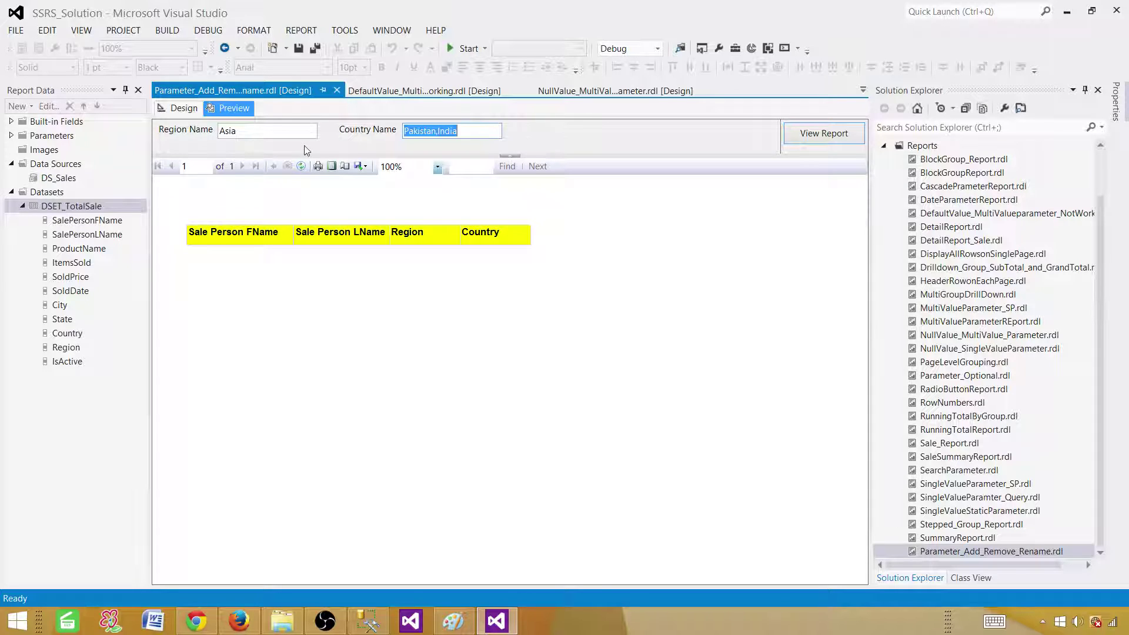
left_click_drag(467, 129, 394, 133)
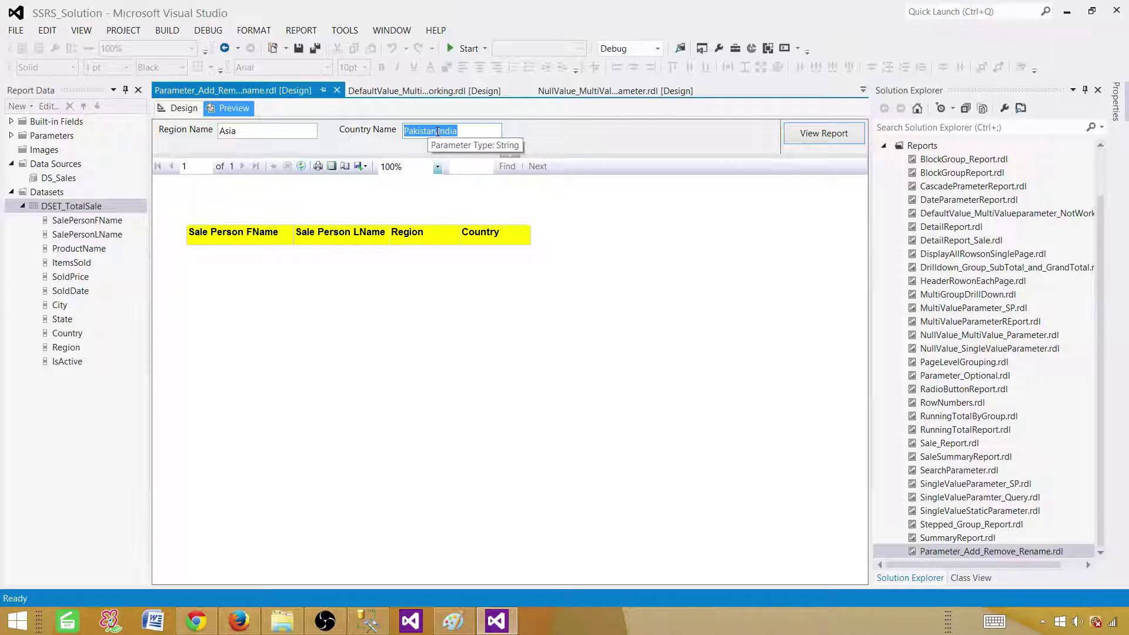
key("Delete")
- In Report Data, enable Allow multiple values in the CountryName parameter's properties
left_click(183, 108)
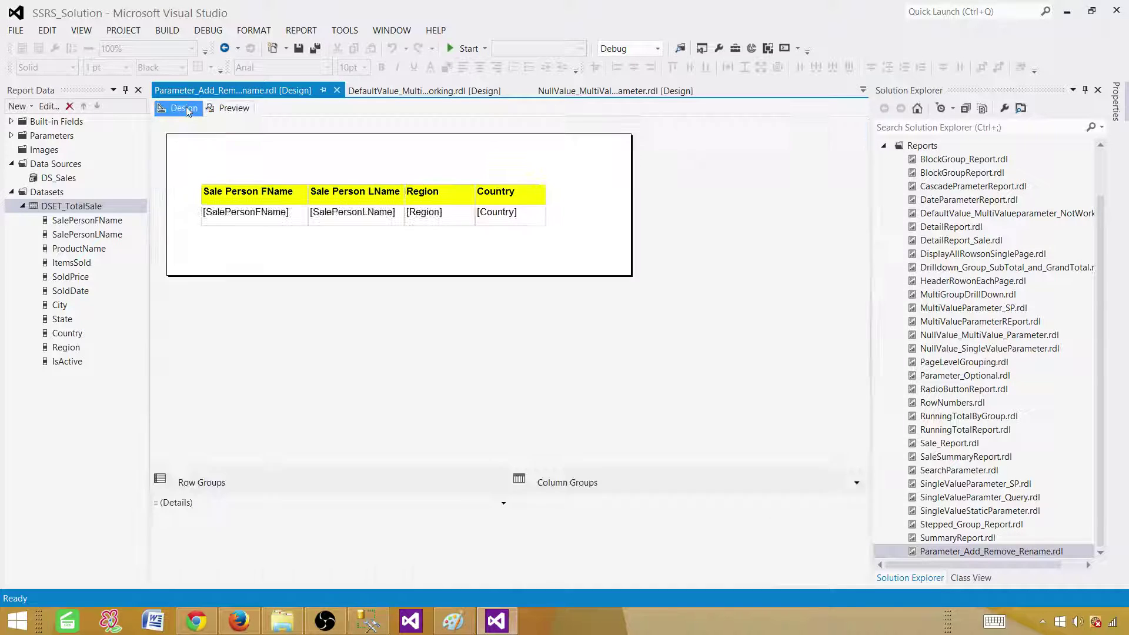
left_click(12, 136)
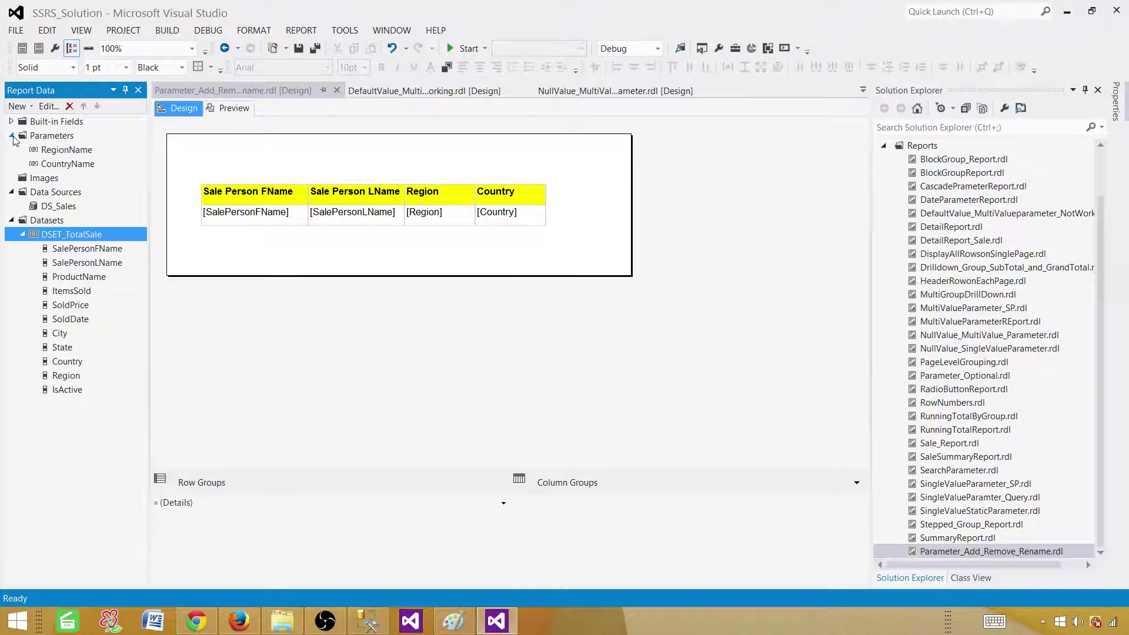
left_click(82, 164)
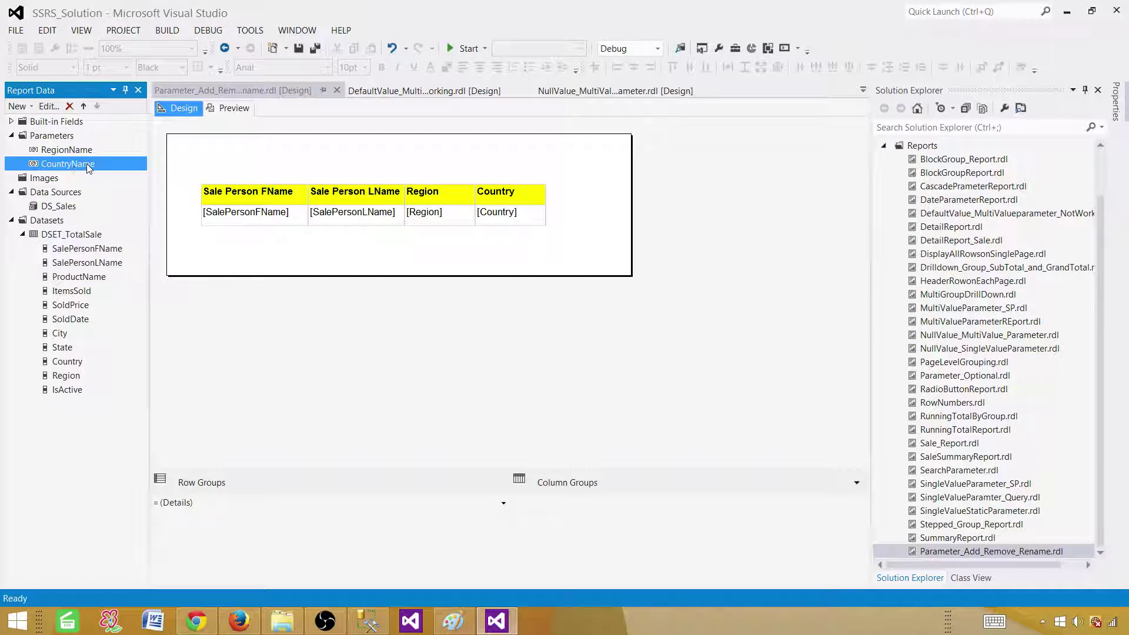
right_click(87, 163)
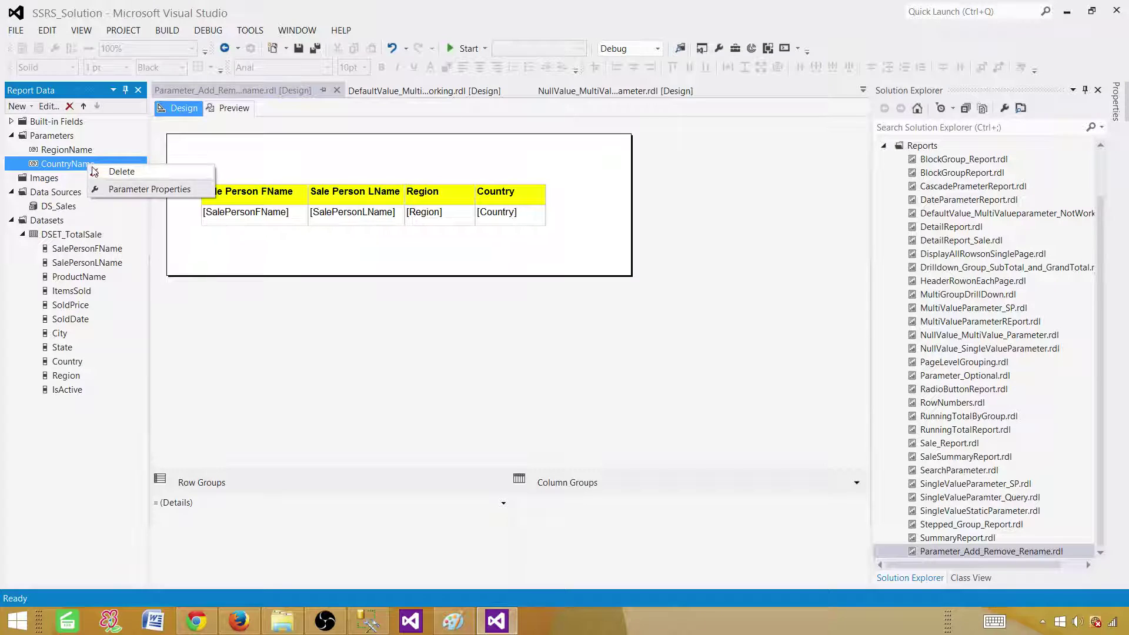
left_click(118, 189)
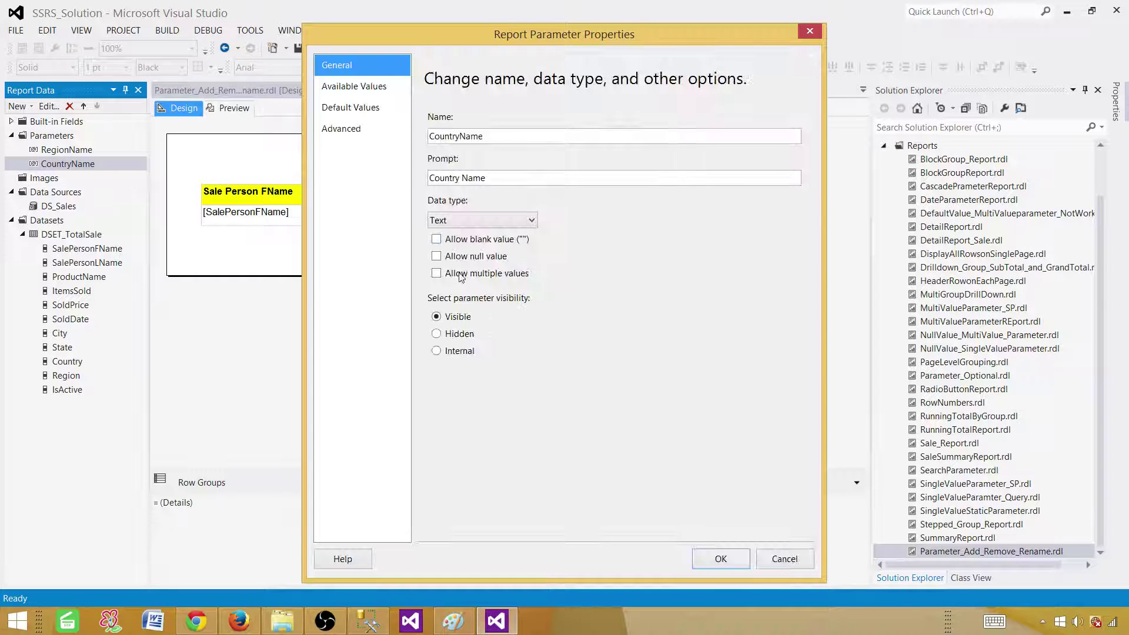
left_click(490, 274)
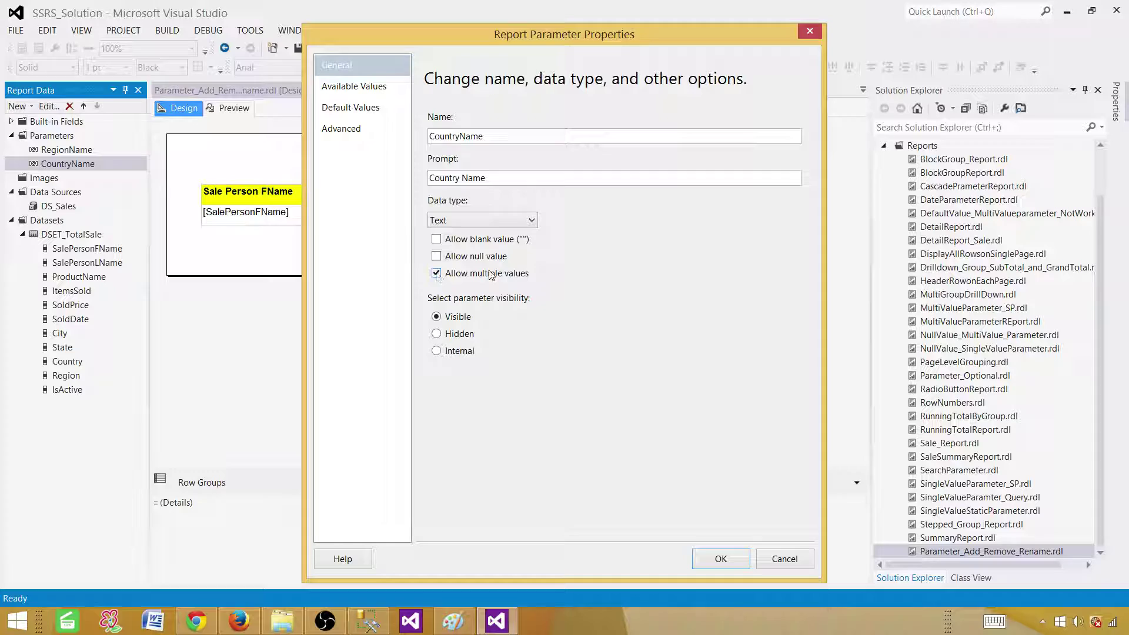
left_click(719, 562)
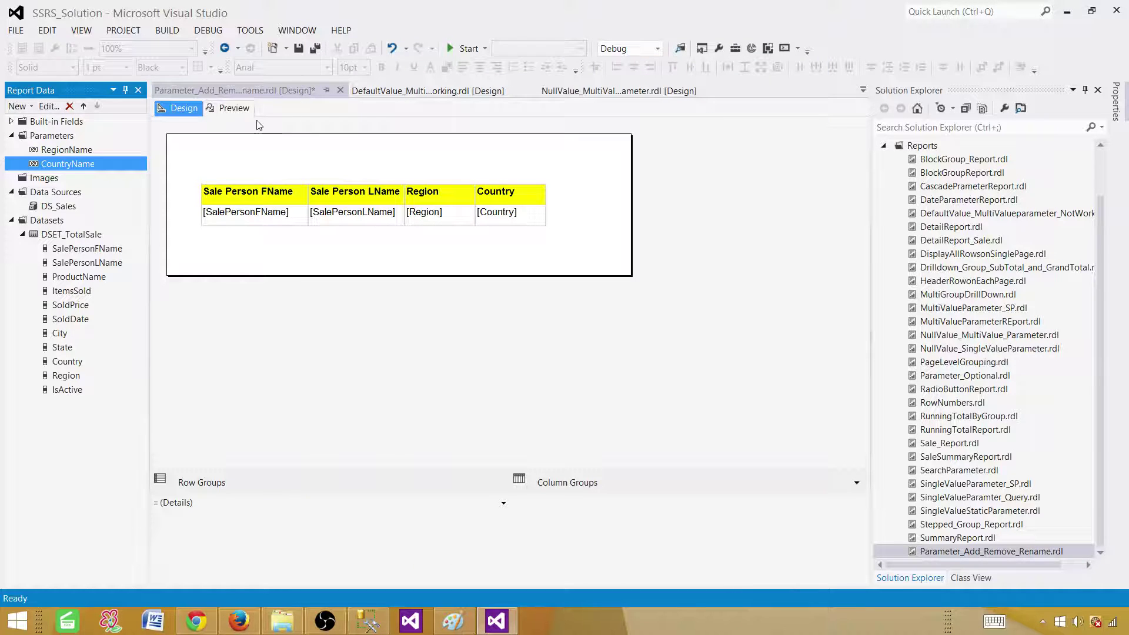
- Preview the report with Region Name Asia and Country Name Pakistan and India, showing four salespeople
left_click(235, 108)
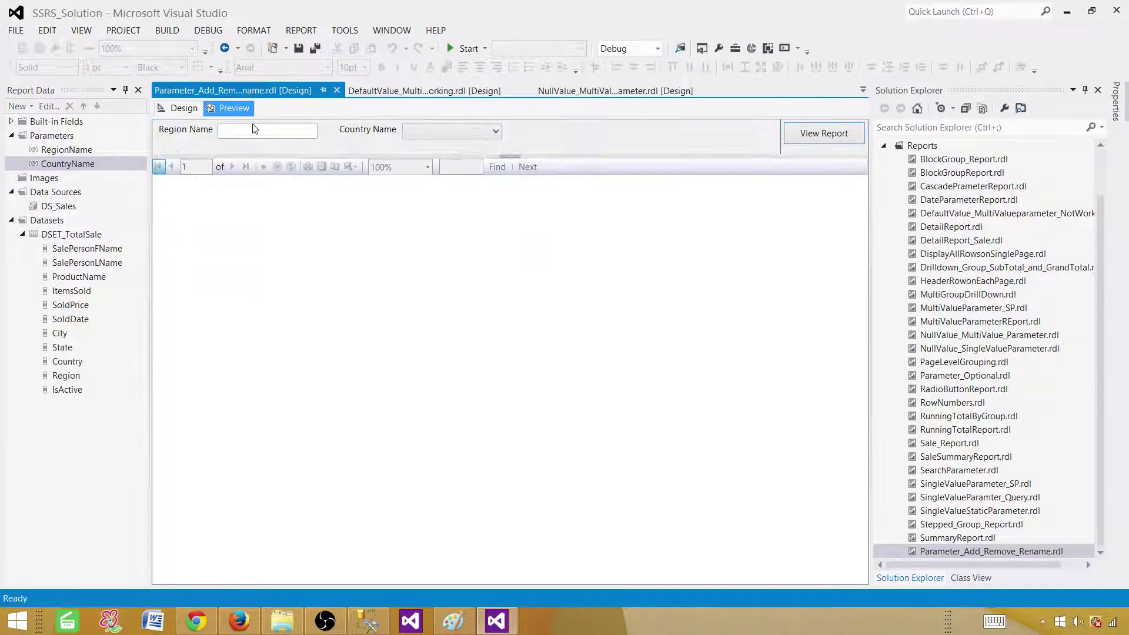
left_click(255, 128)
type("Asia")
left_click(442, 135)
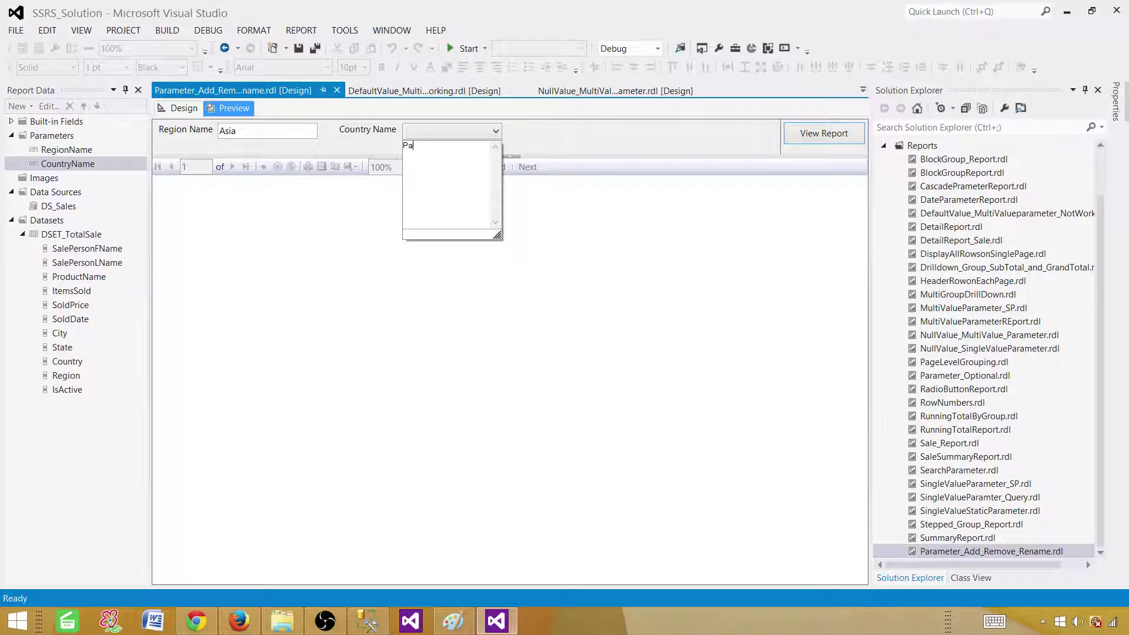
type("Pakistan ")
type("Indi")
left_click(699, 167)
left_click(826, 133)
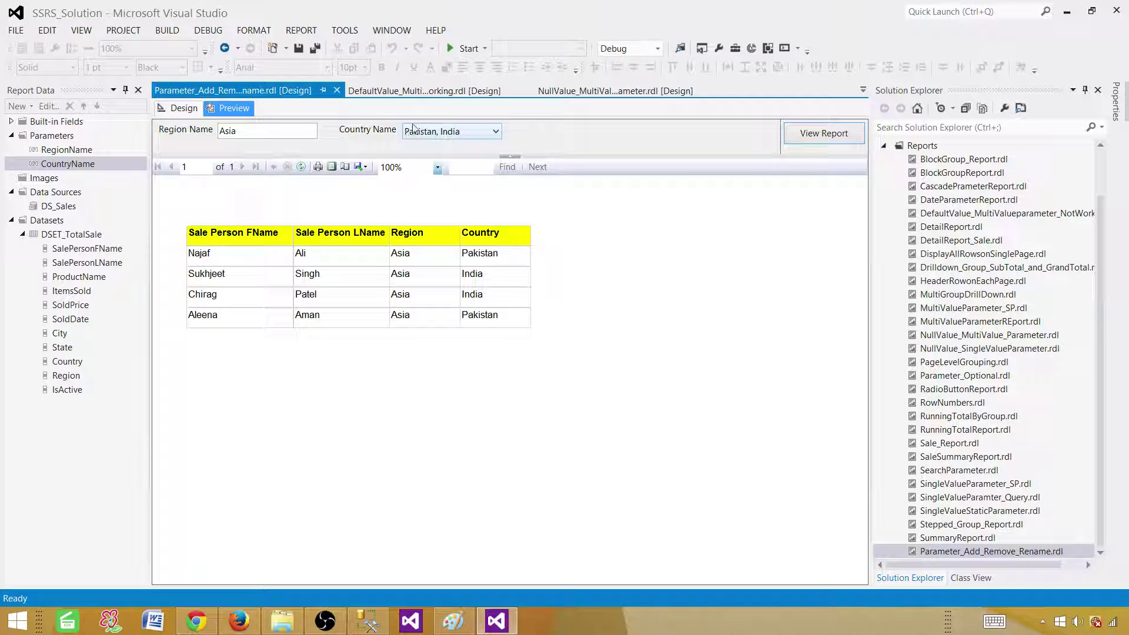
left_click(76, 152)
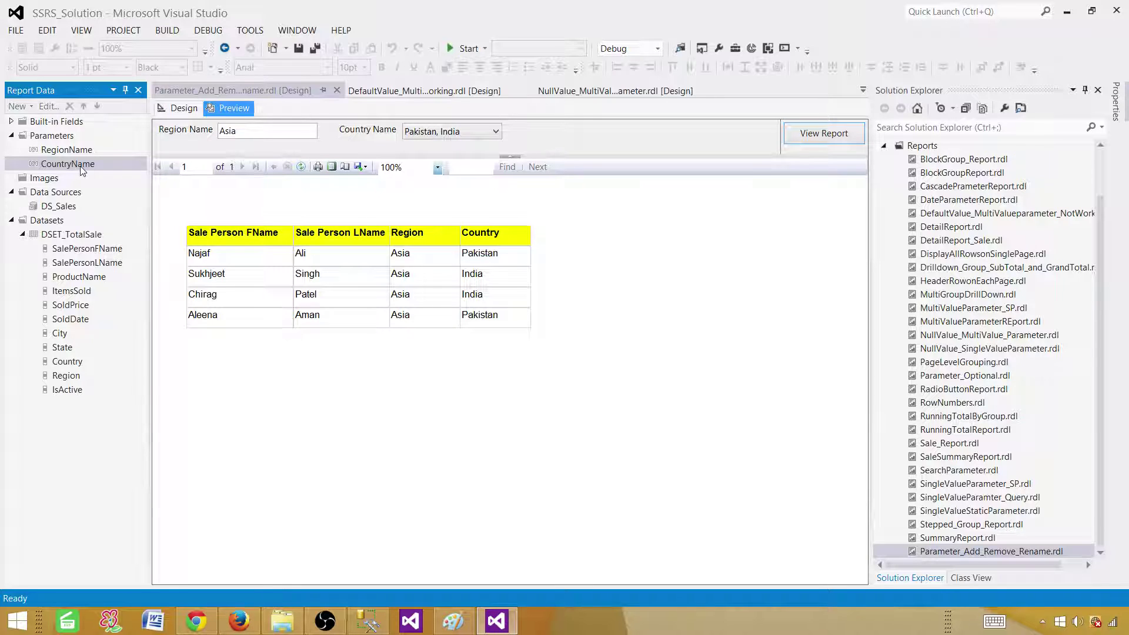
left_click(178, 108)
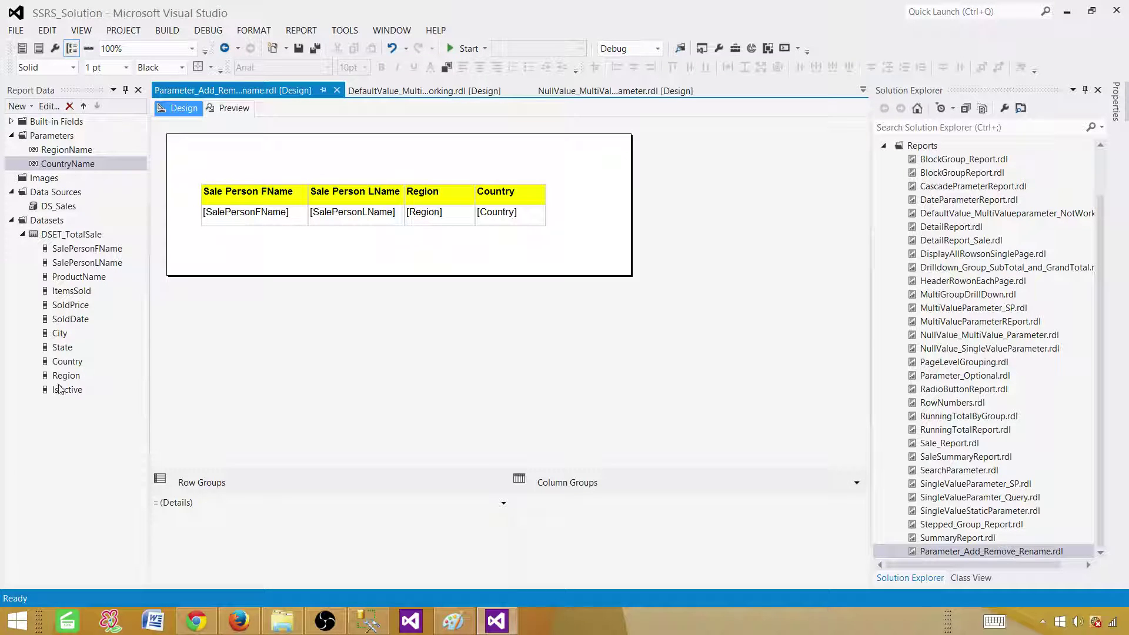
double_click(70, 234)
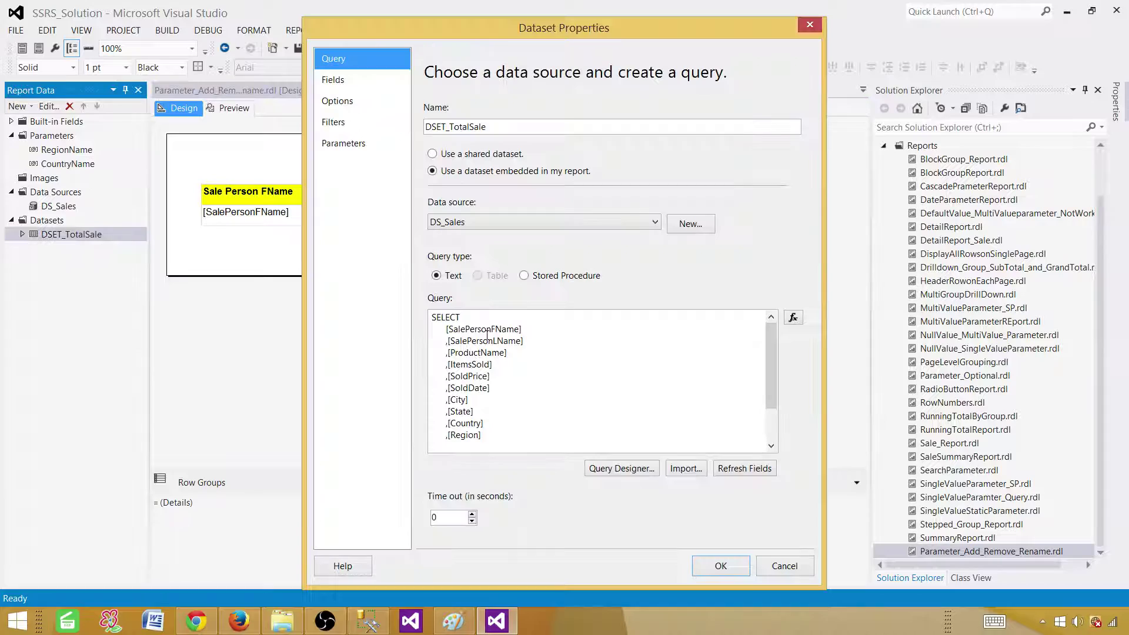
scroll(556, 429, "down", 2)
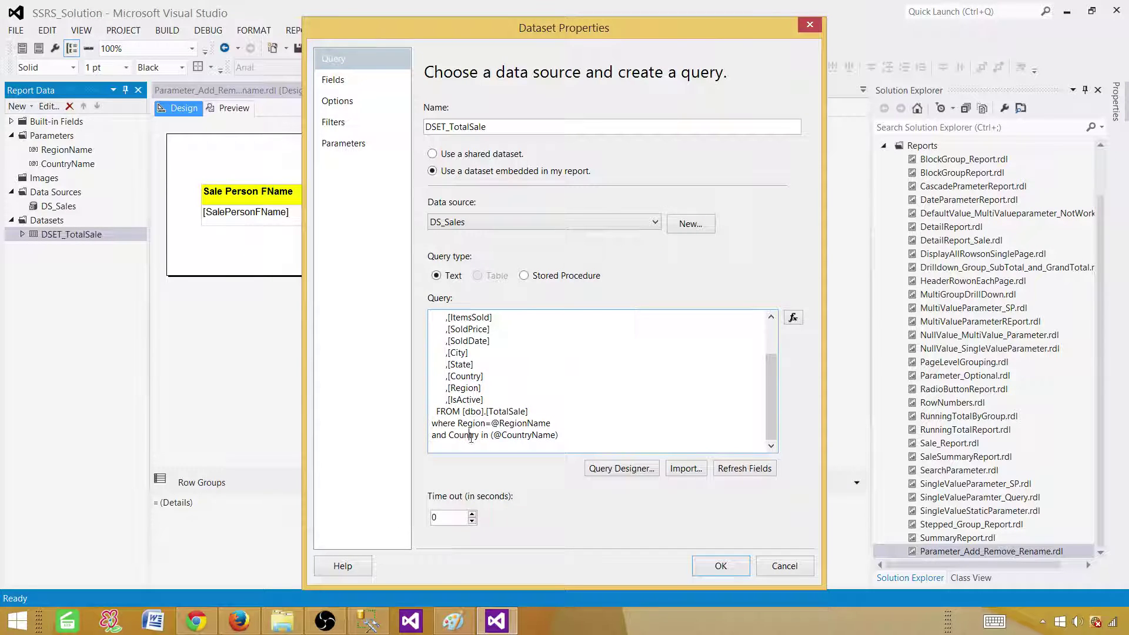
left_click(555, 440)
key("BackSpace")
key("BackSpace")
key("BackSpace")
key("BackSpace")
double_click(475, 436)
left_click(492, 436)
double_click(476, 436)
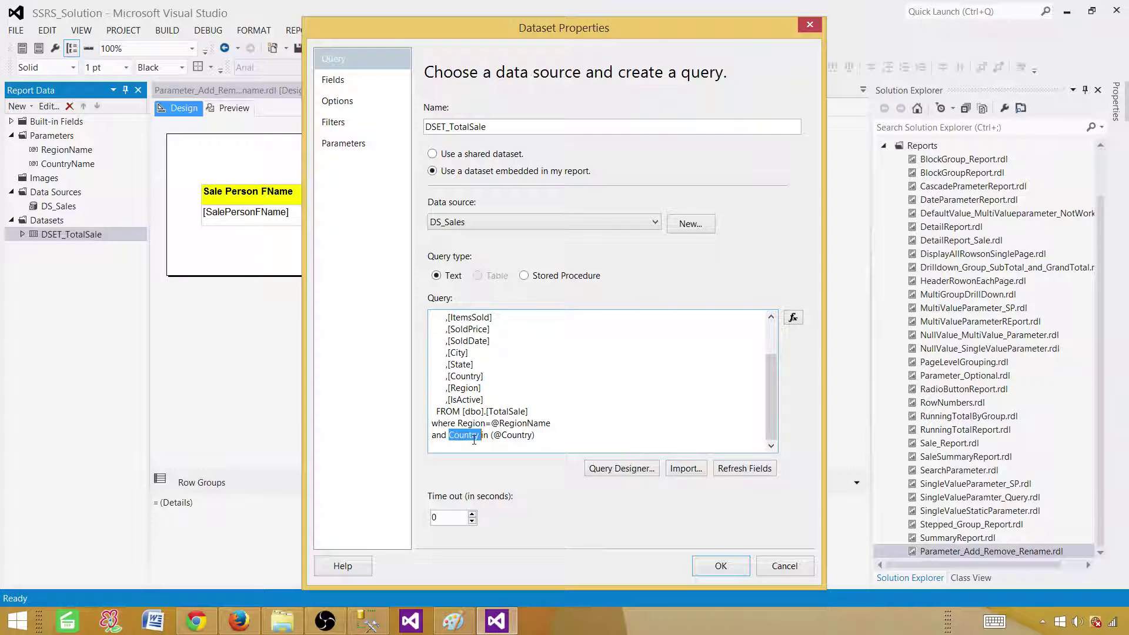
left_click(729, 565)
left_click(233, 108)
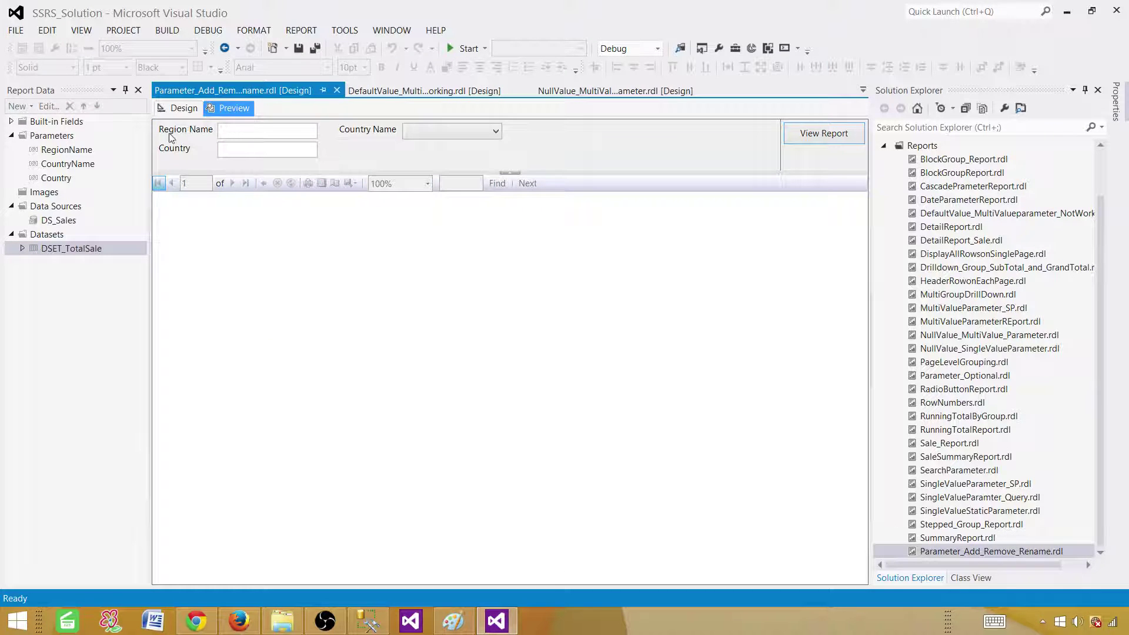
left_click(65, 170)
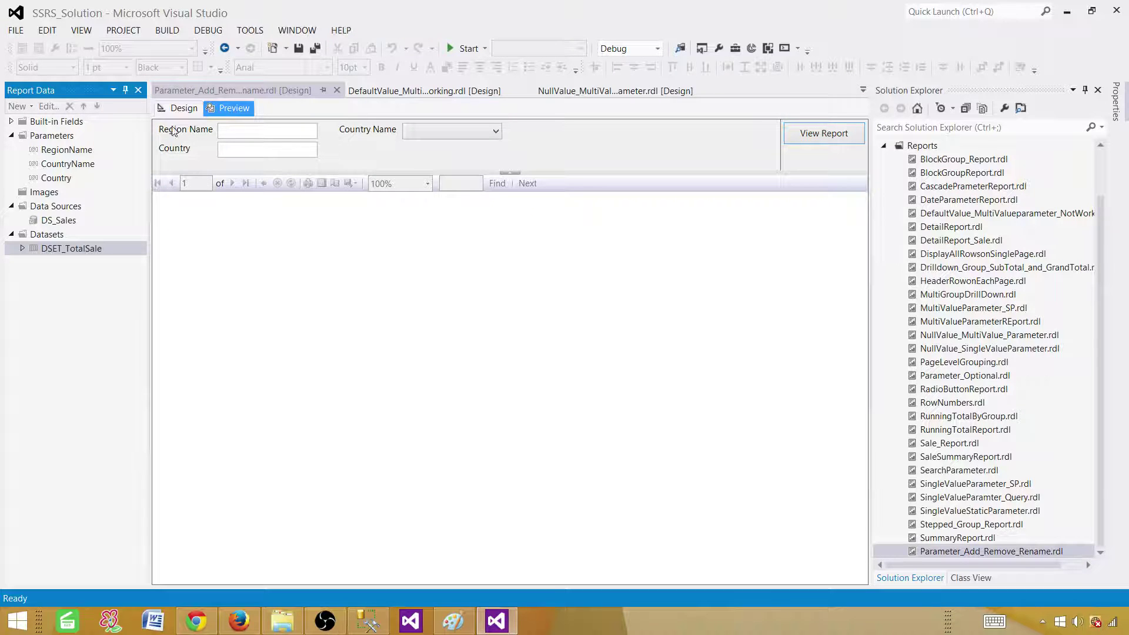
left_click(178, 108)
left_click(81, 165)
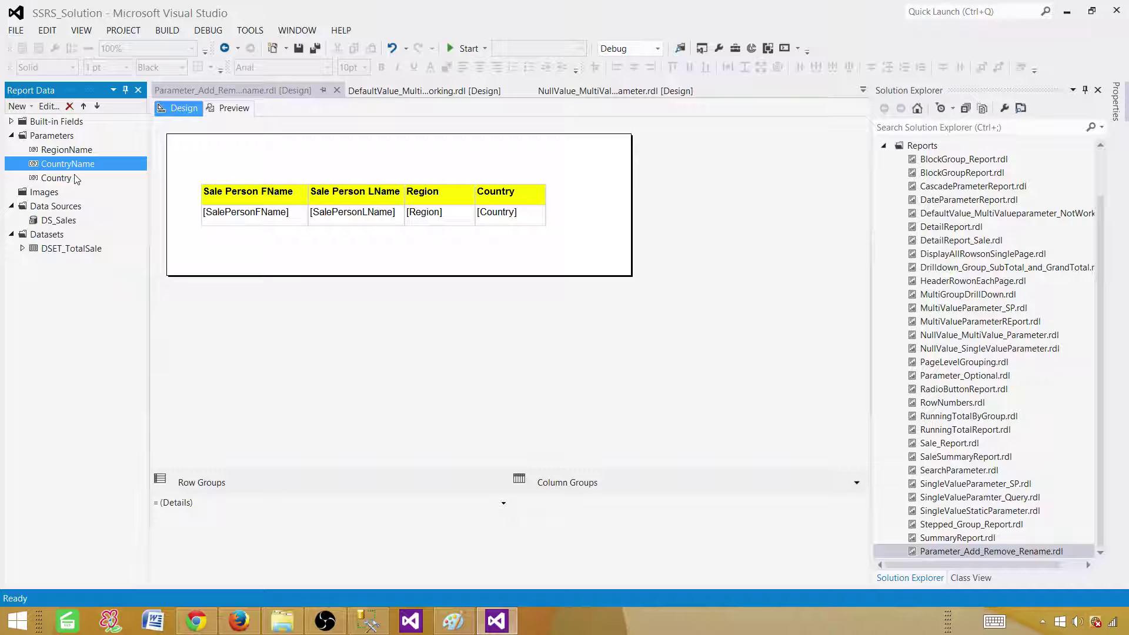
double_click(71, 249)
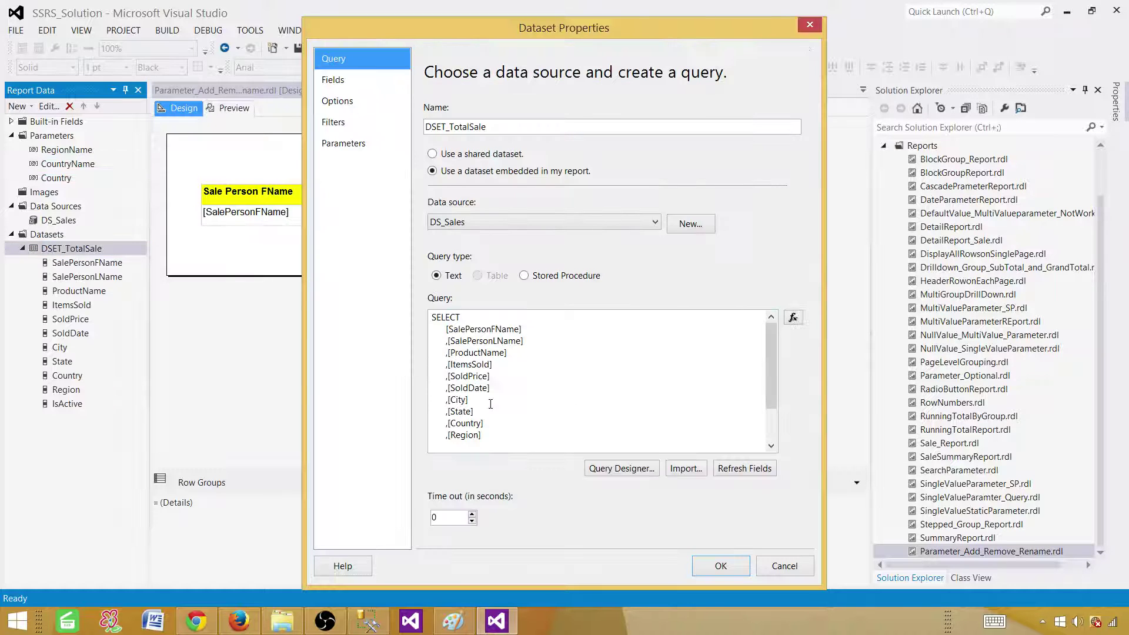
left_click(491, 404)
scroll(471, 429, "down", 2)
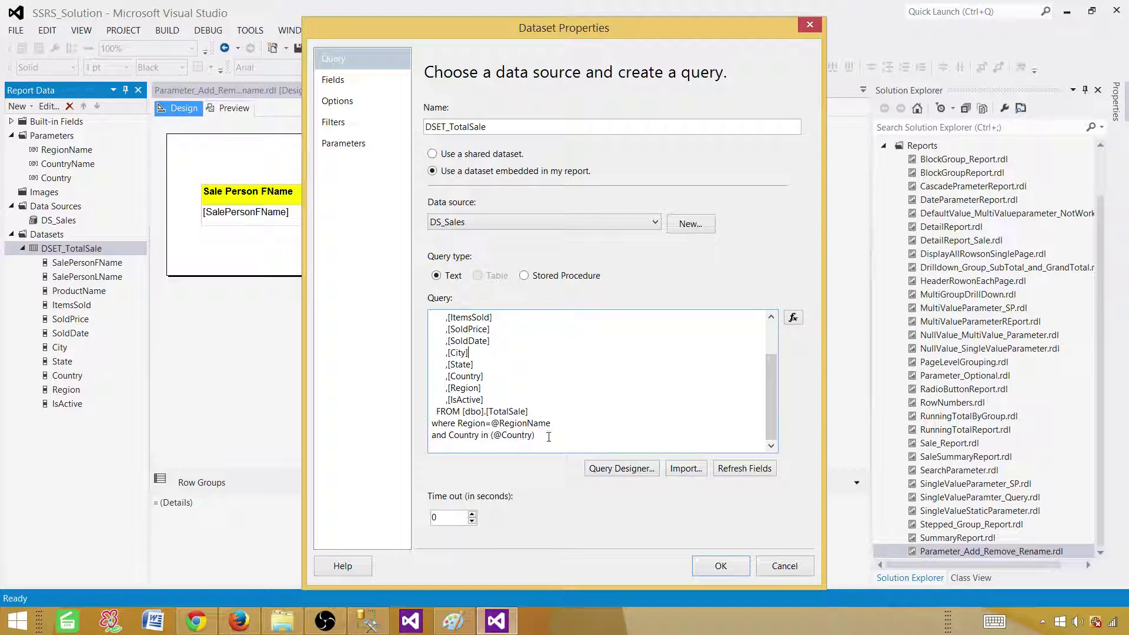
left_click_drag(534, 435, 437, 435)
left_click(788, 567)
left_click(73, 163)
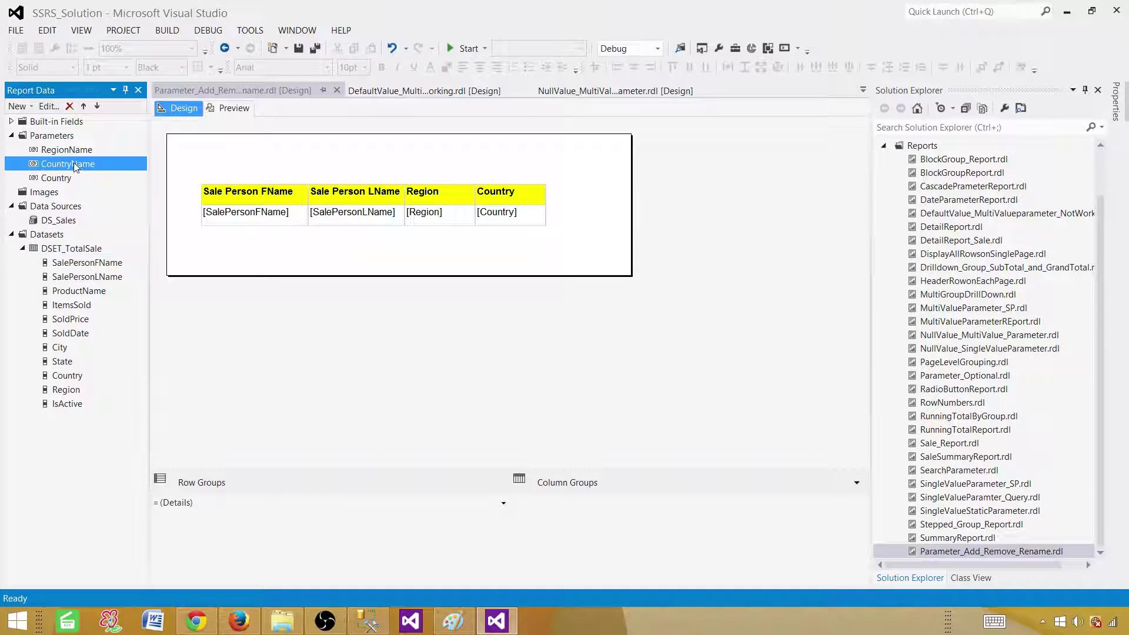
- Enter Asia for Region Name and Pakistan for Country, then run the report, which reports a blank-parameter error
left_click(229, 108)
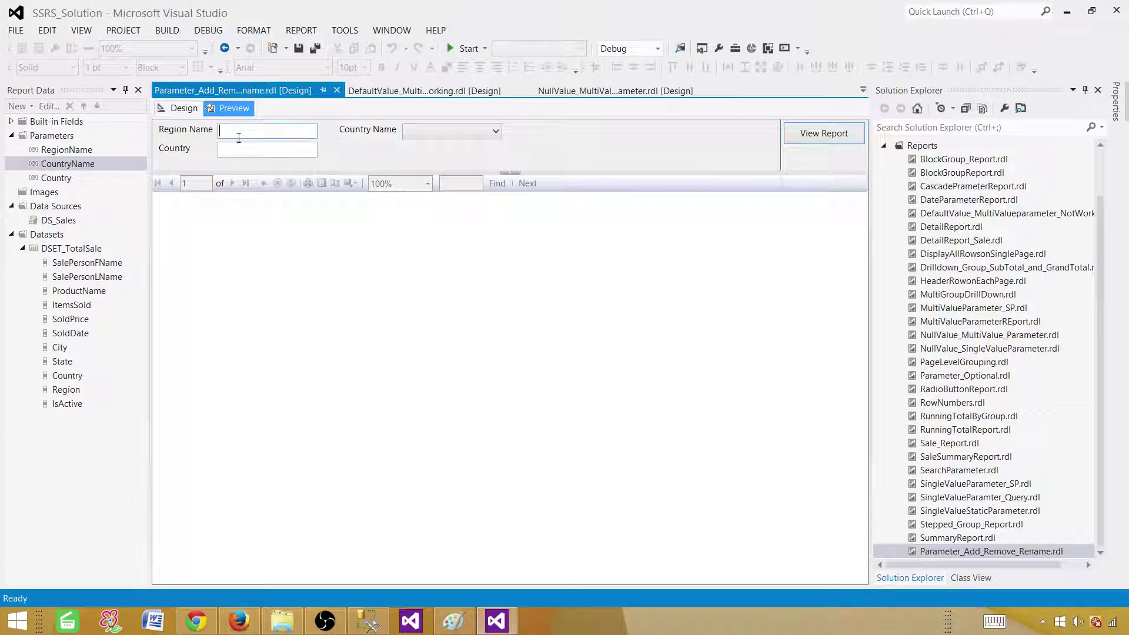
type("Asia")
left_click(422, 130)
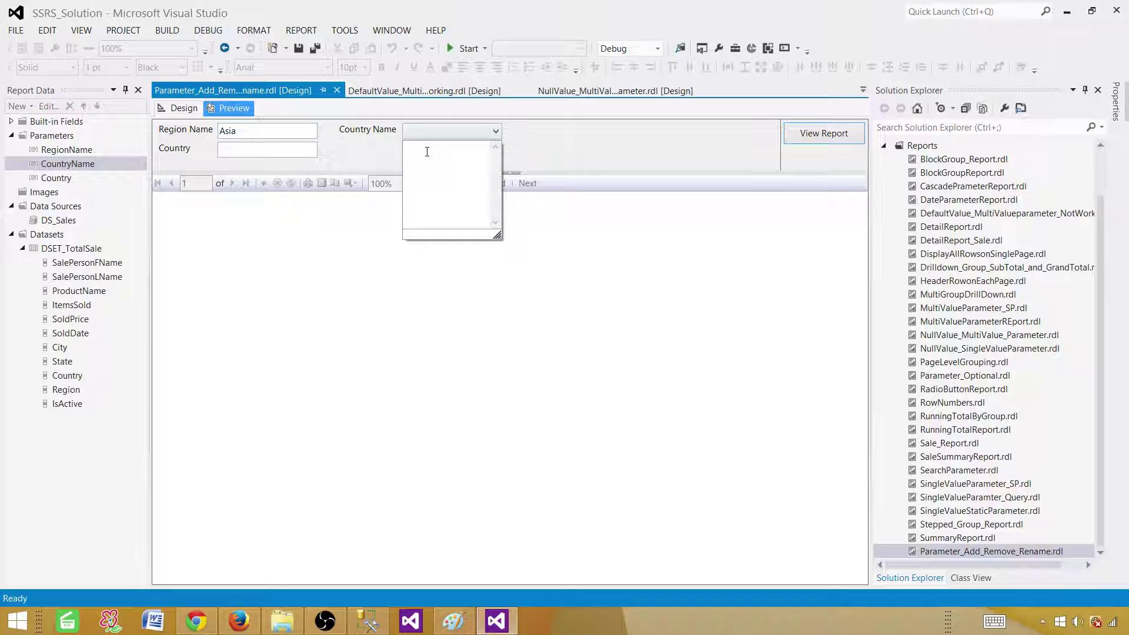
type("Pa")
left_click_drag(429, 151, 385, 150)
key("BackSpace")
left_click(381, 153)
left_click(301, 150)
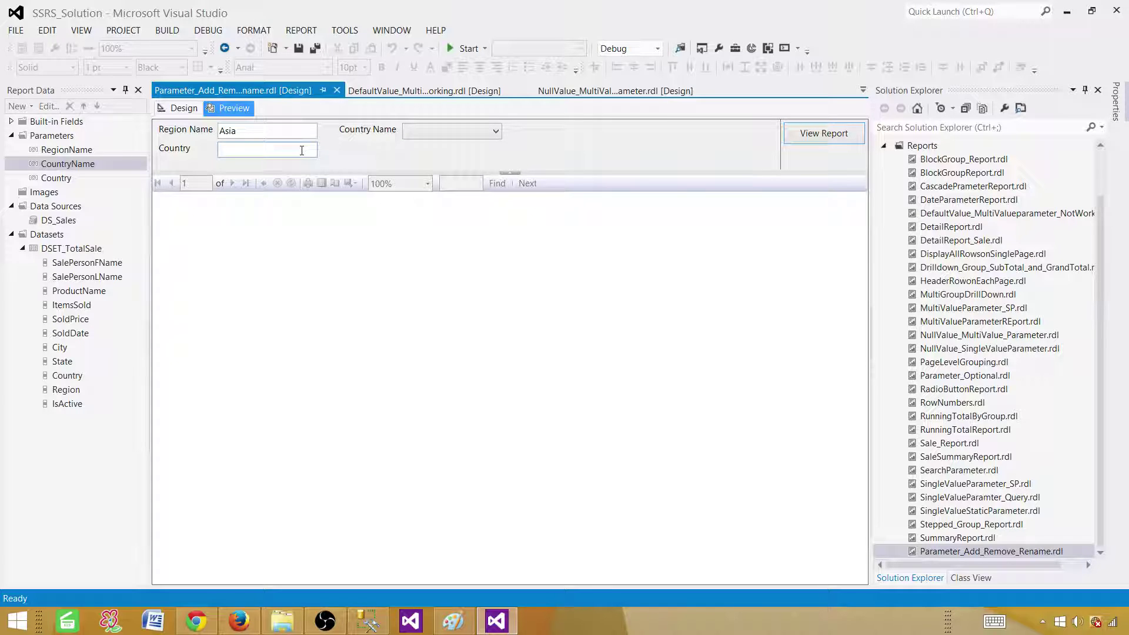
type("Pakistan")
left_click_drag(253, 149, 191, 148)
left_click(852, 136)
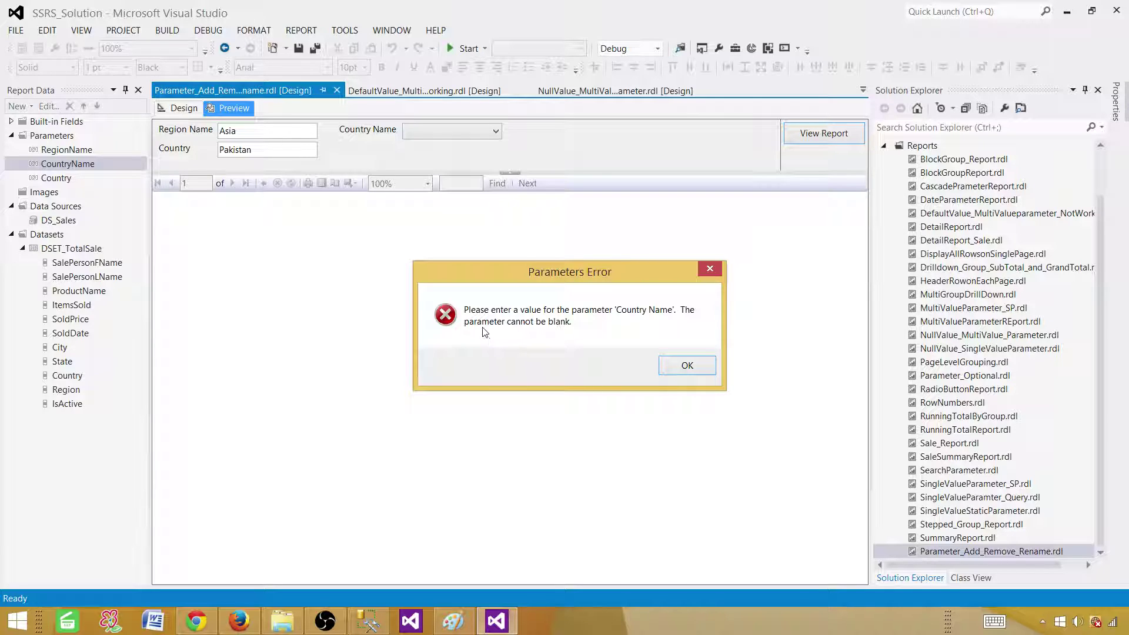
left_click(695, 366)
- Fill Country Name with 'I dont like you' and rerun, listing two Pakistan salespeople
left_click(462, 134)
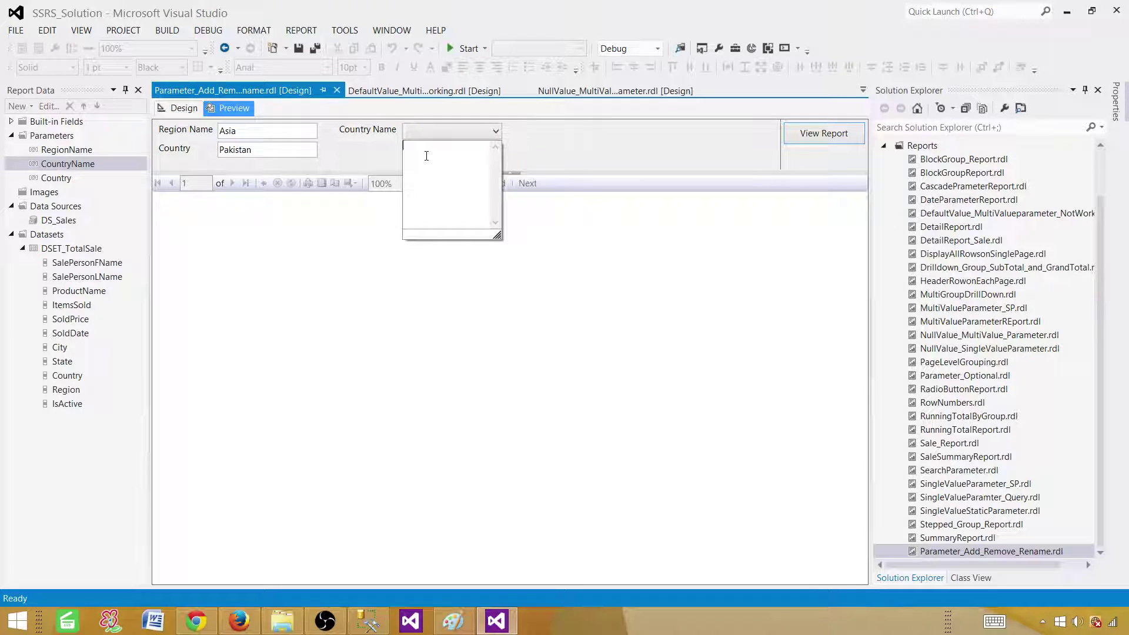
type("I dont like you")
left_click(591, 150)
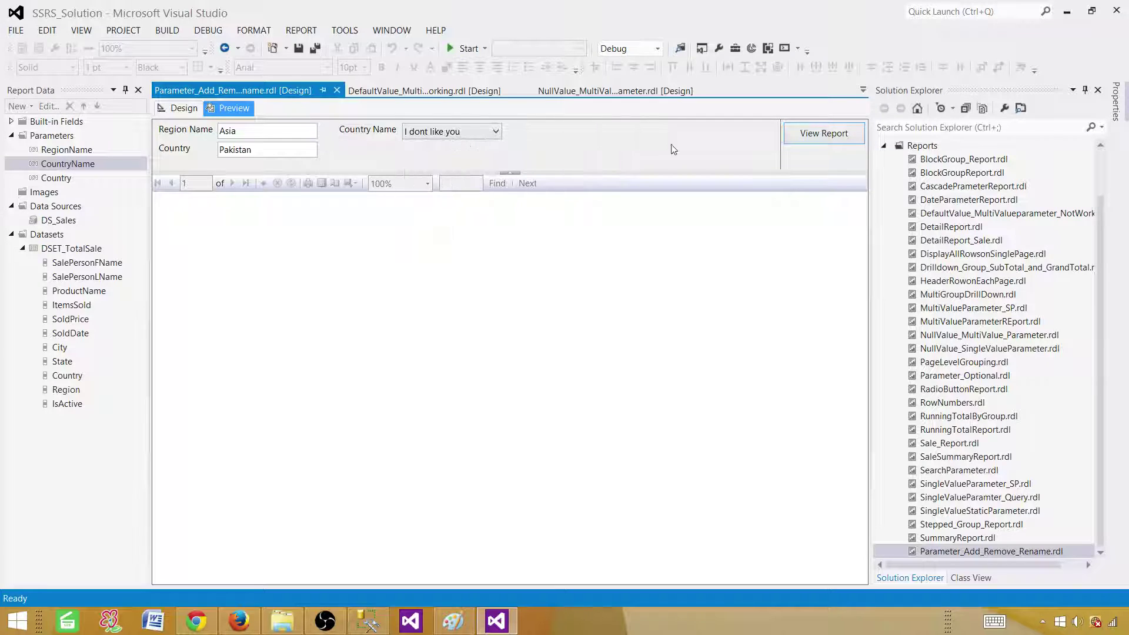
left_click(814, 135)
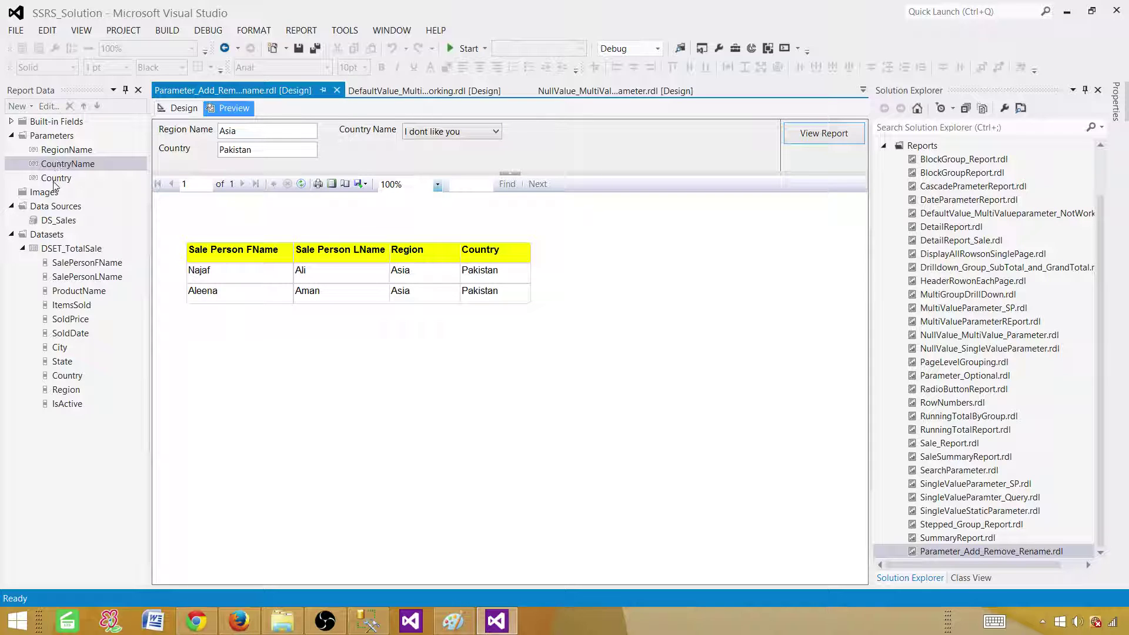
- Delete the stale CountryName parameter, leaving the preview prompting only for Region Name and Country
left_click(179, 108)
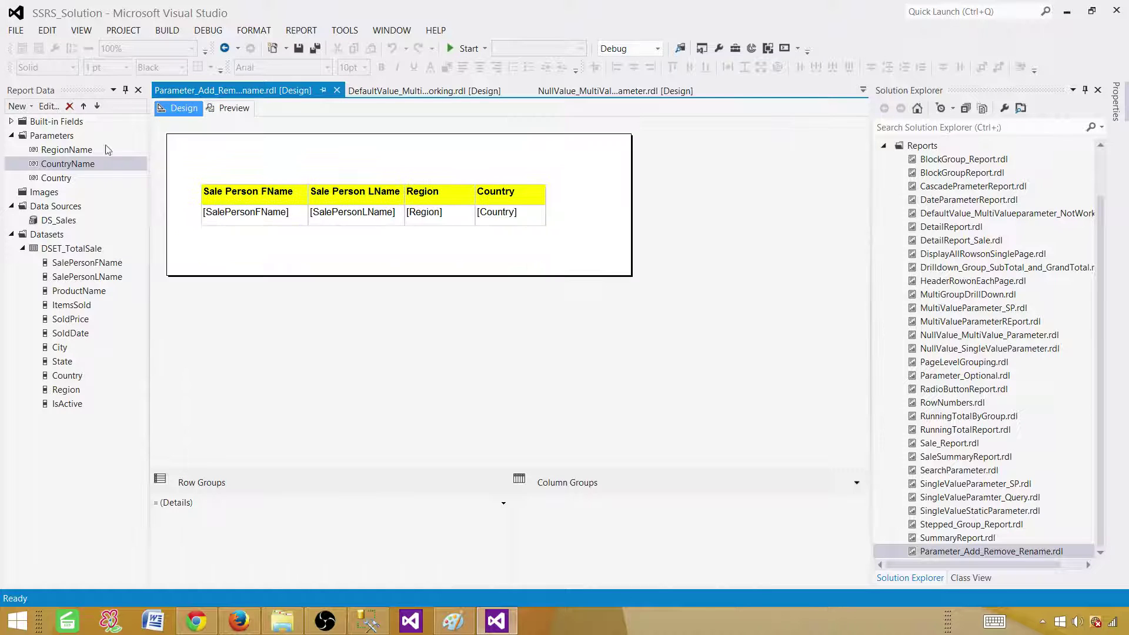
left_click(59, 178)
left_click(71, 164)
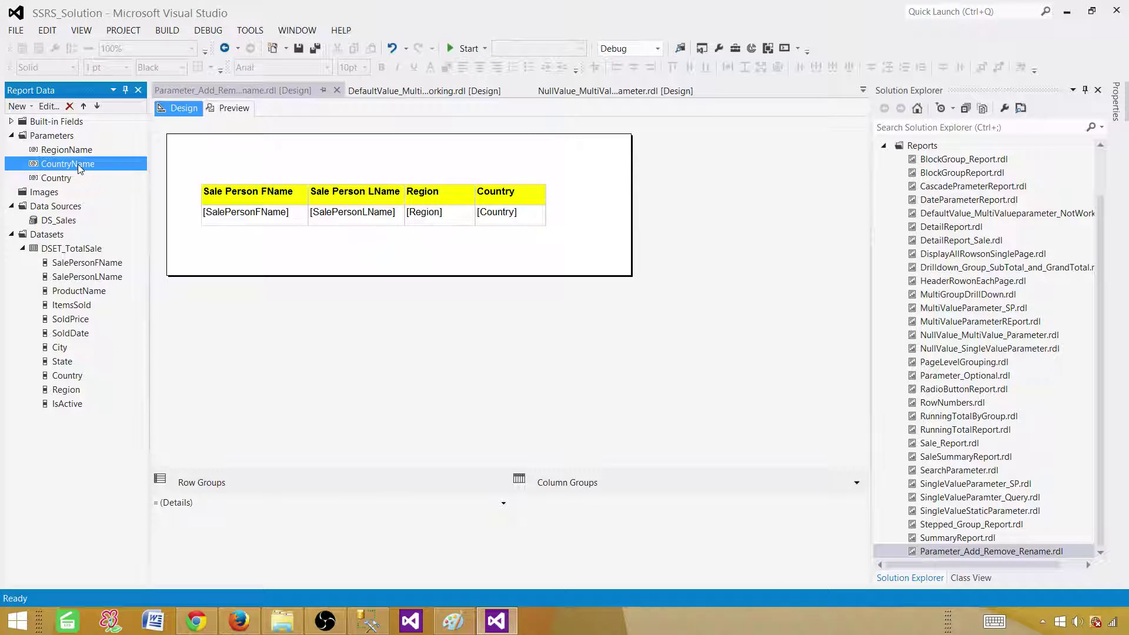
right_click(90, 168)
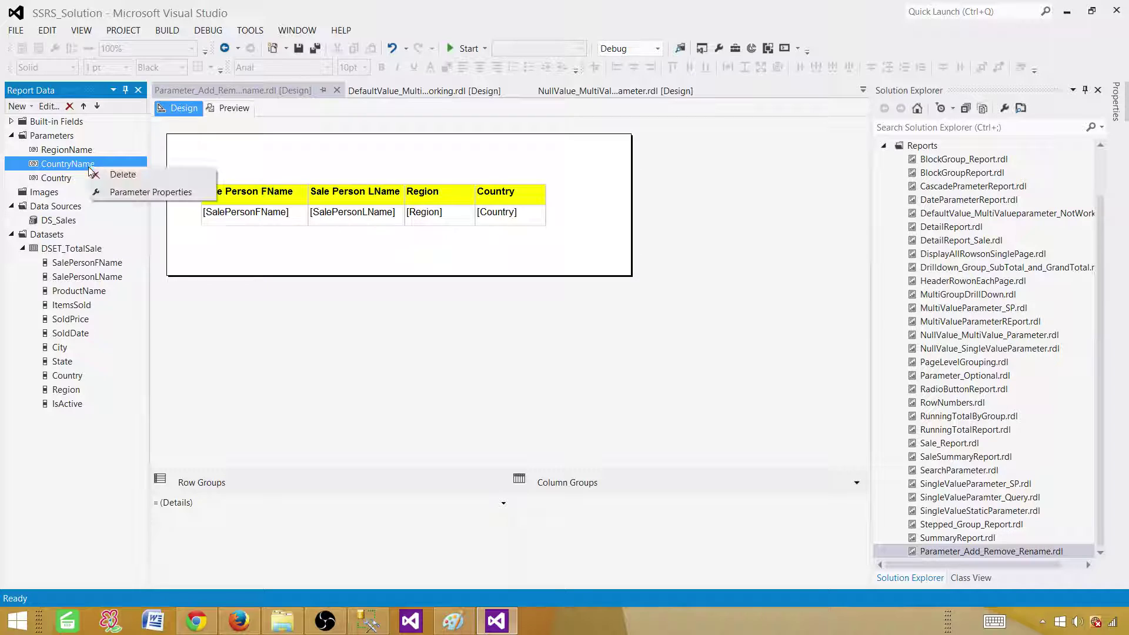
left_click(116, 176)
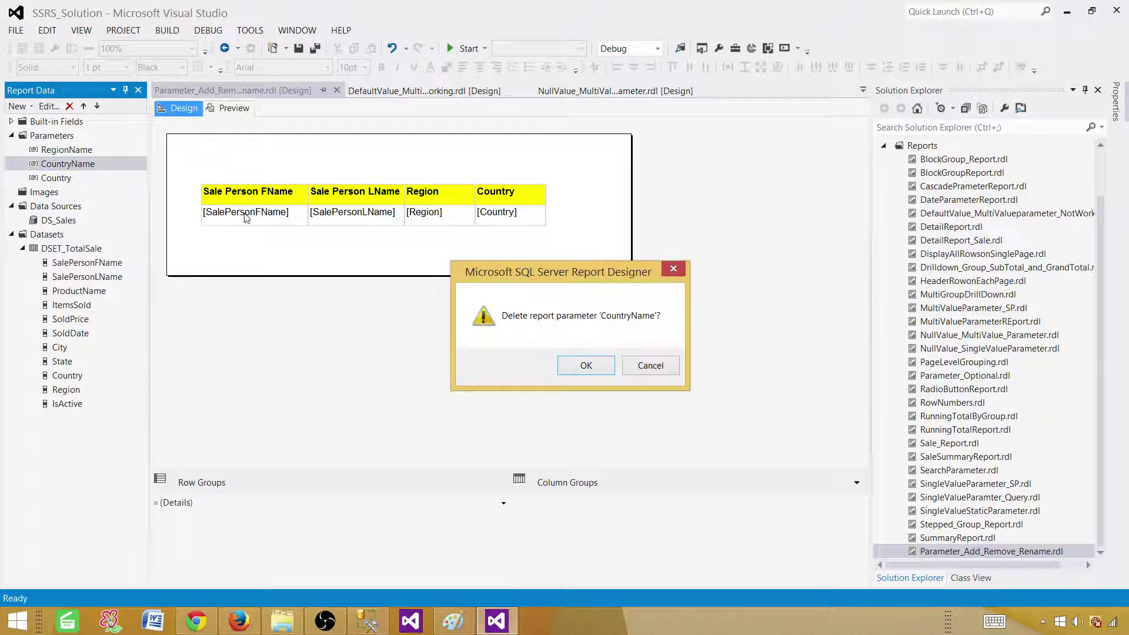
left_click(590, 366)
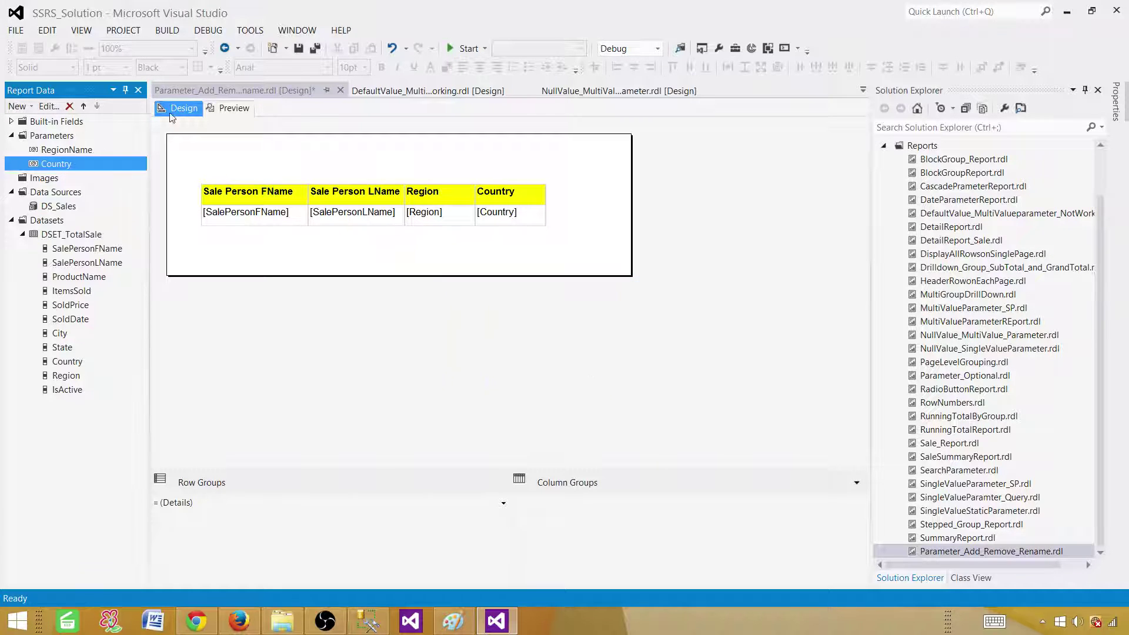
left_click(230, 109)
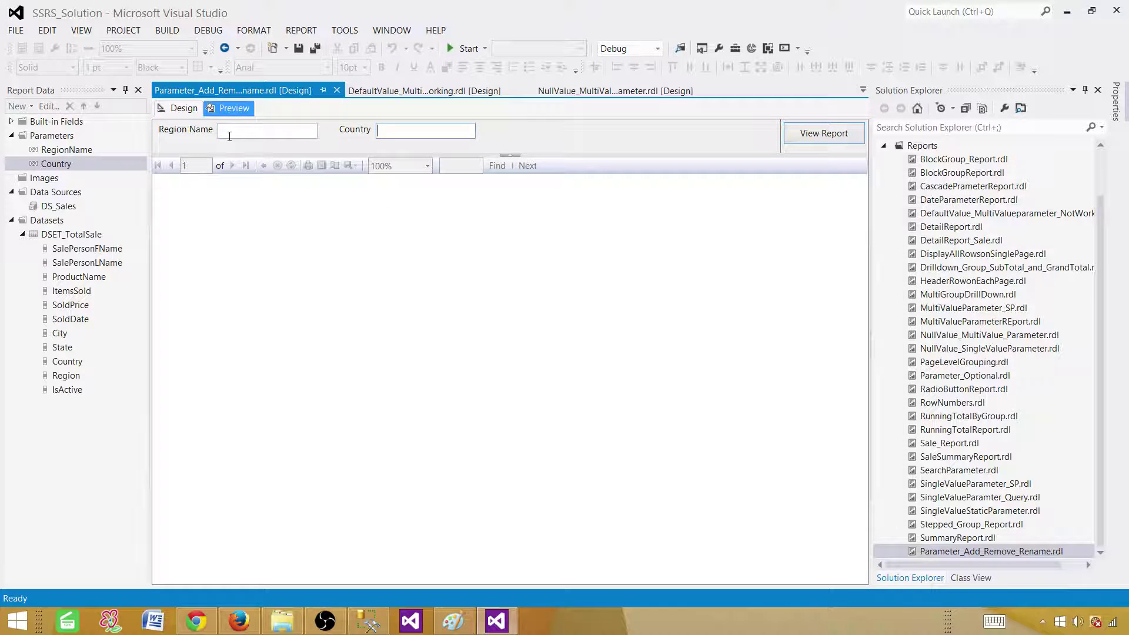
- Turn on Allow multiple values for the Country parameter and preview its new list prompt
left_click(189, 109)
right_click(78, 169)
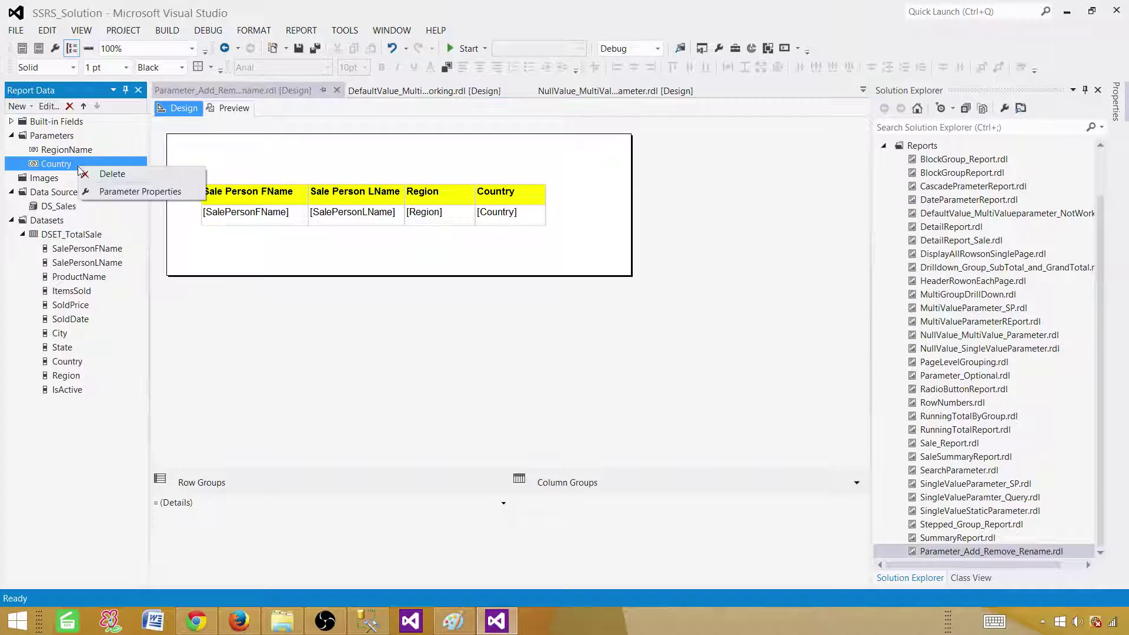
left_click(115, 192)
left_click(464, 275)
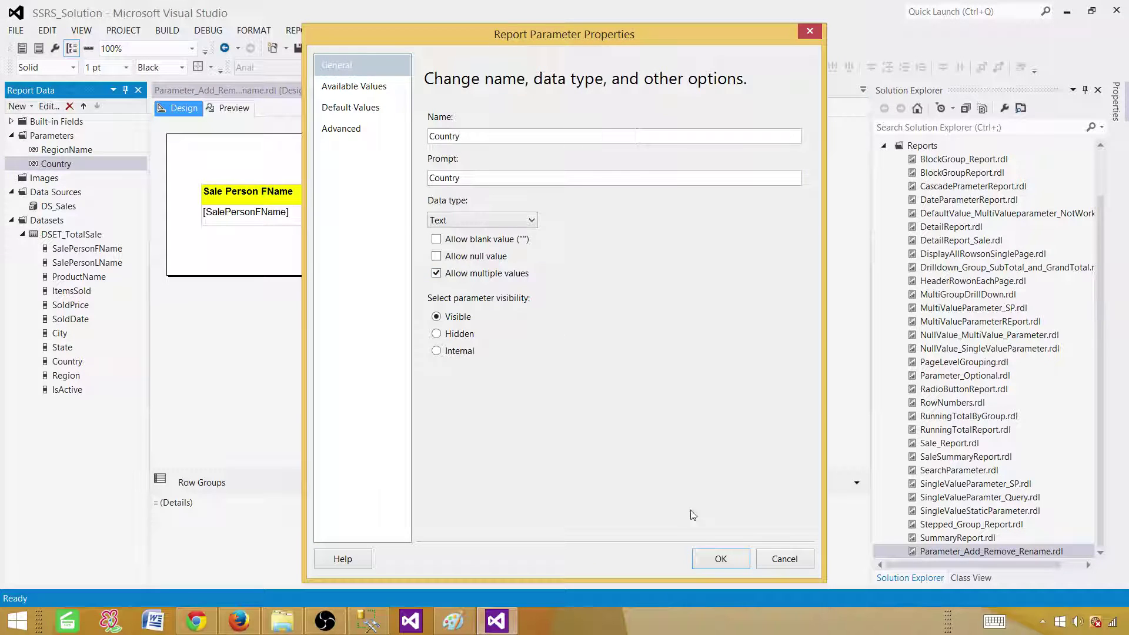
left_click(719, 559)
left_click(233, 109)
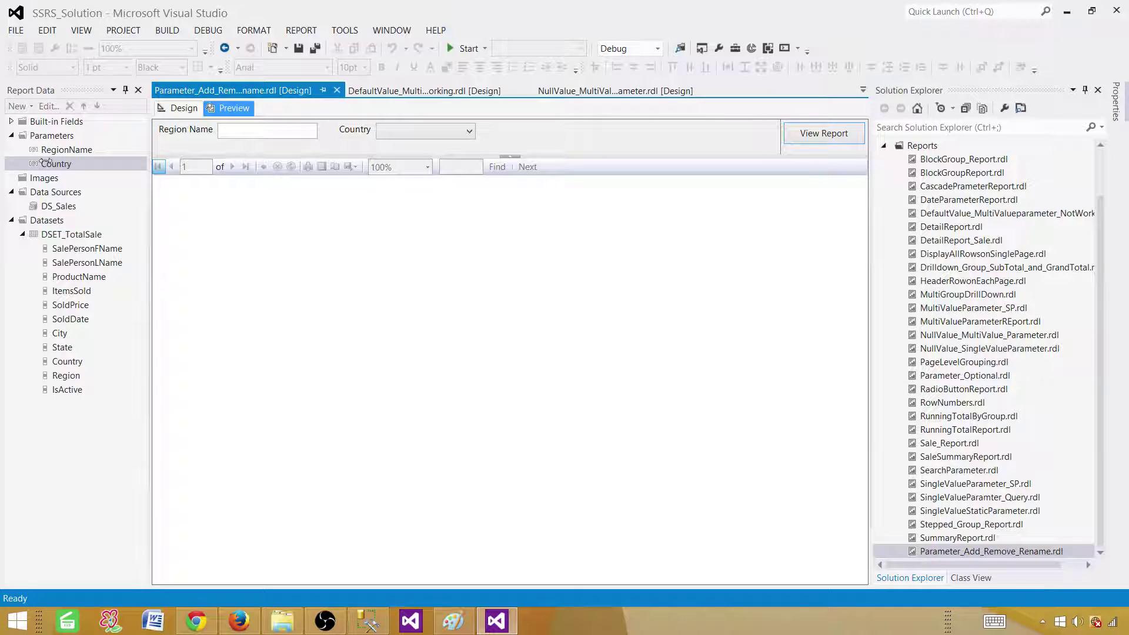
left_click(178, 108)
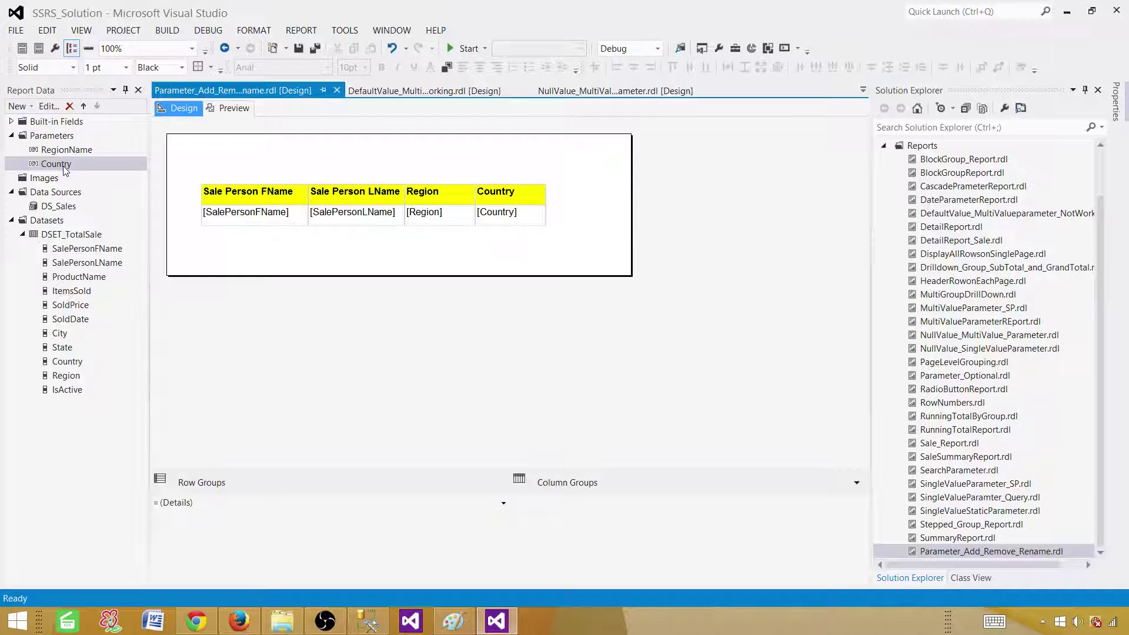
double_click(71, 234)
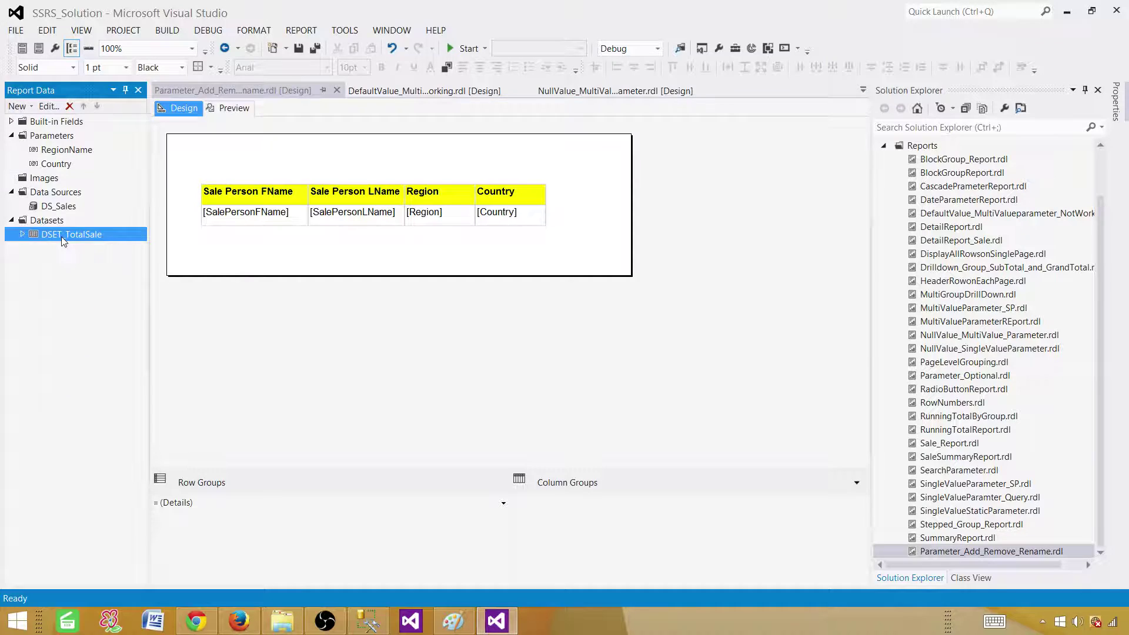
left_click(566, 411)
scroll(582, 399, "down", 2)
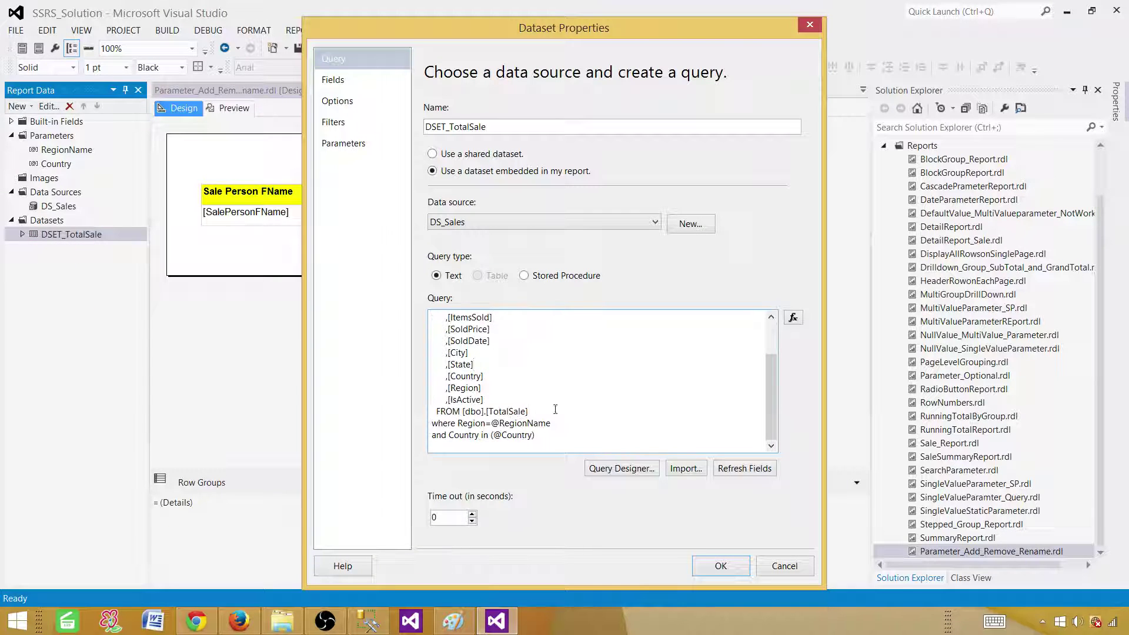
left_click_drag(553, 439, 353, 442)
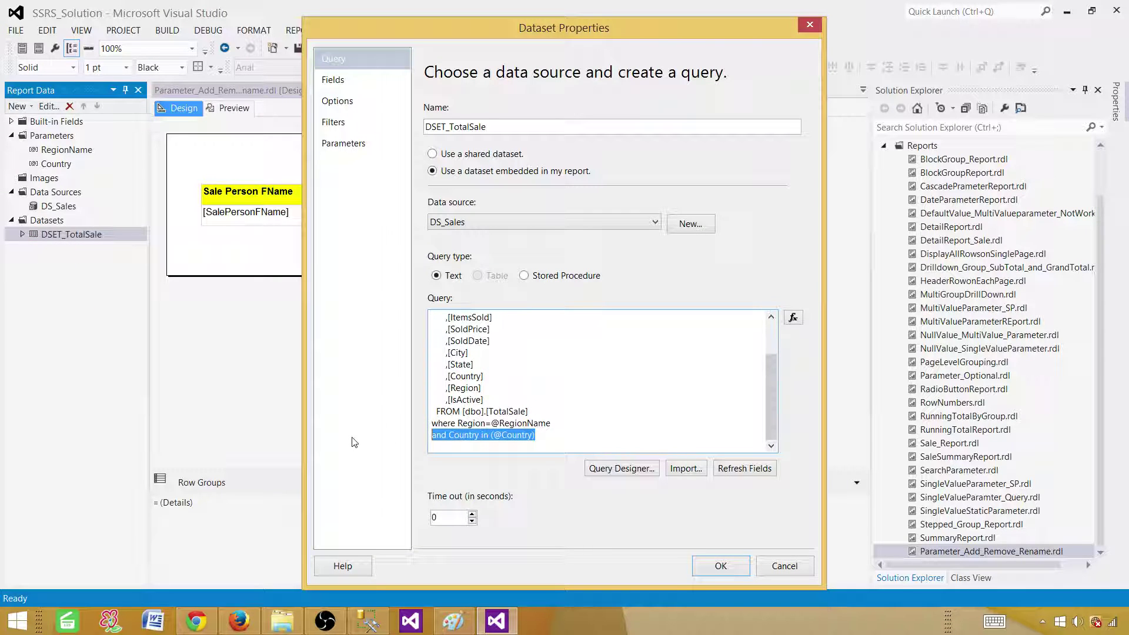
key("Delete")
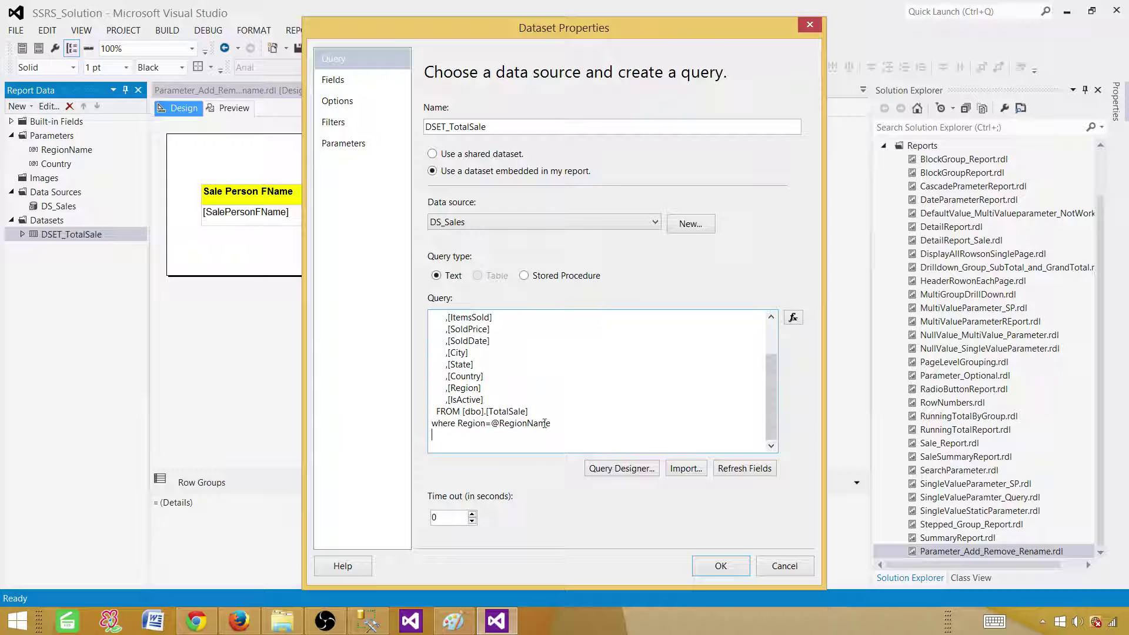
double_click(536, 424)
left_click(570, 412)
left_click(720, 566)
left_click(312, 47)
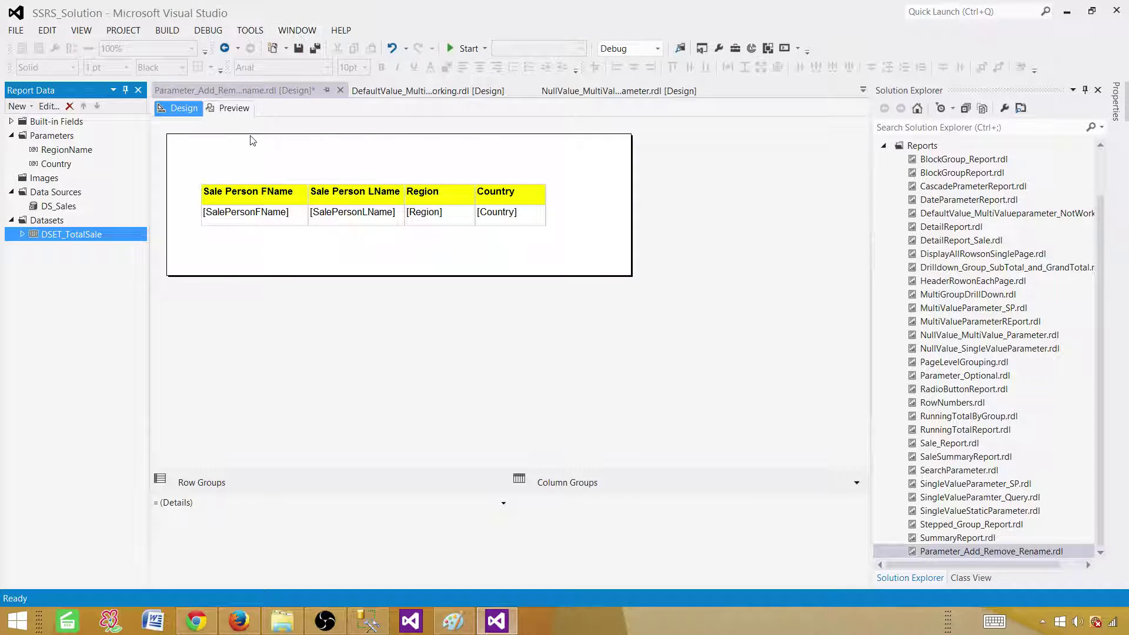
- Run the preview for region Asia with placeholder Country 111233, showing four salespeople from Pakistan and India
left_click(238, 108)
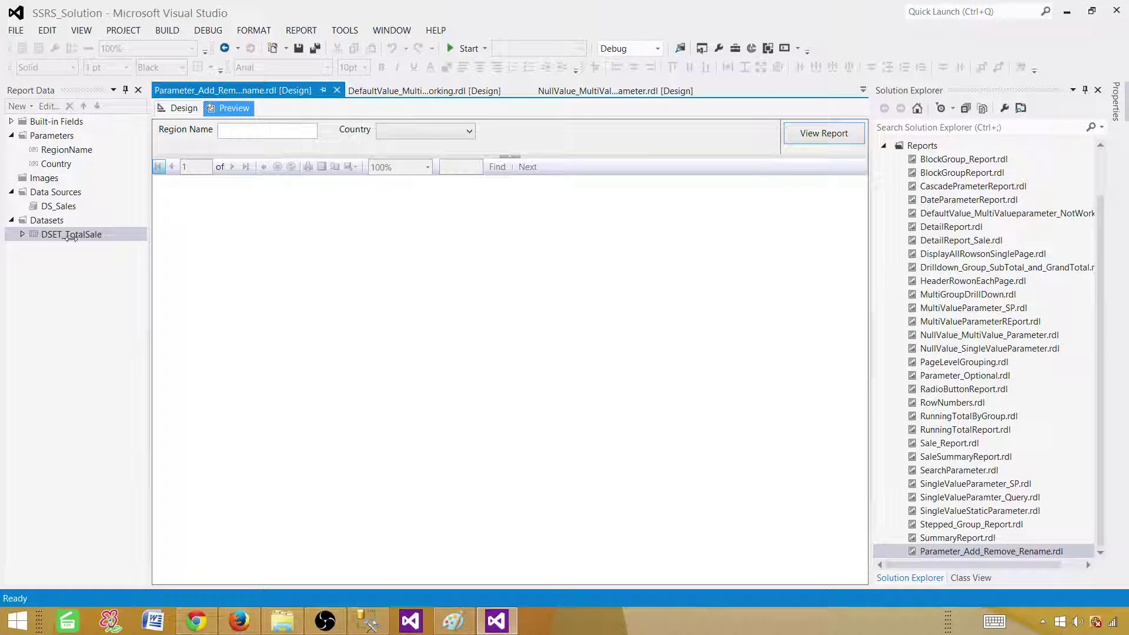
left_click(260, 136)
left_click(798, 134)
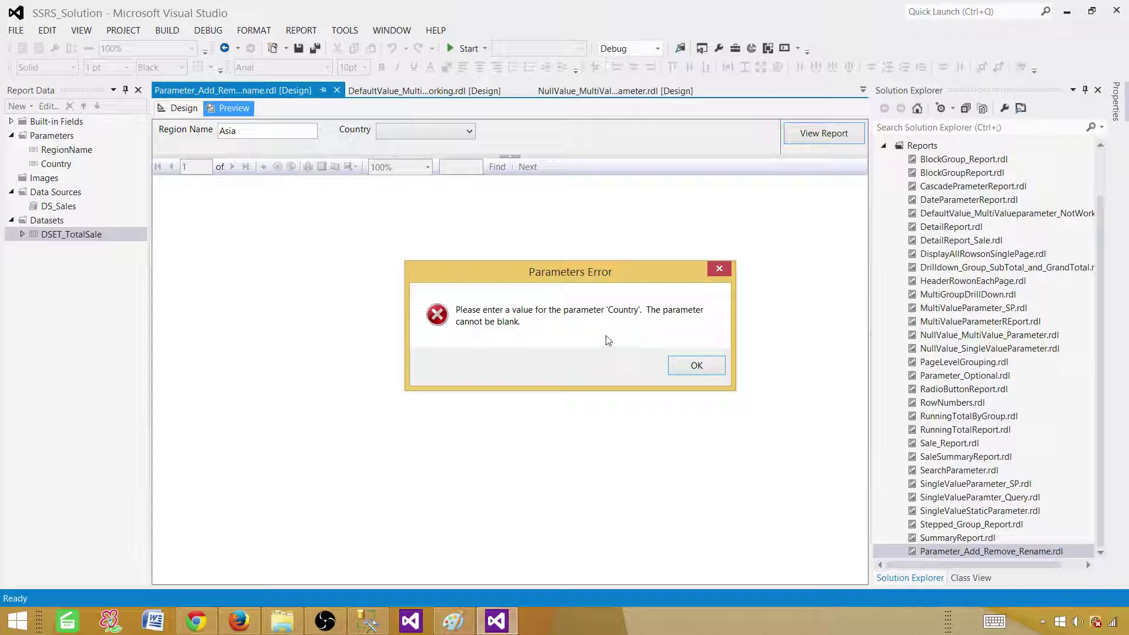
left_click(703, 366)
left_click(395, 135)
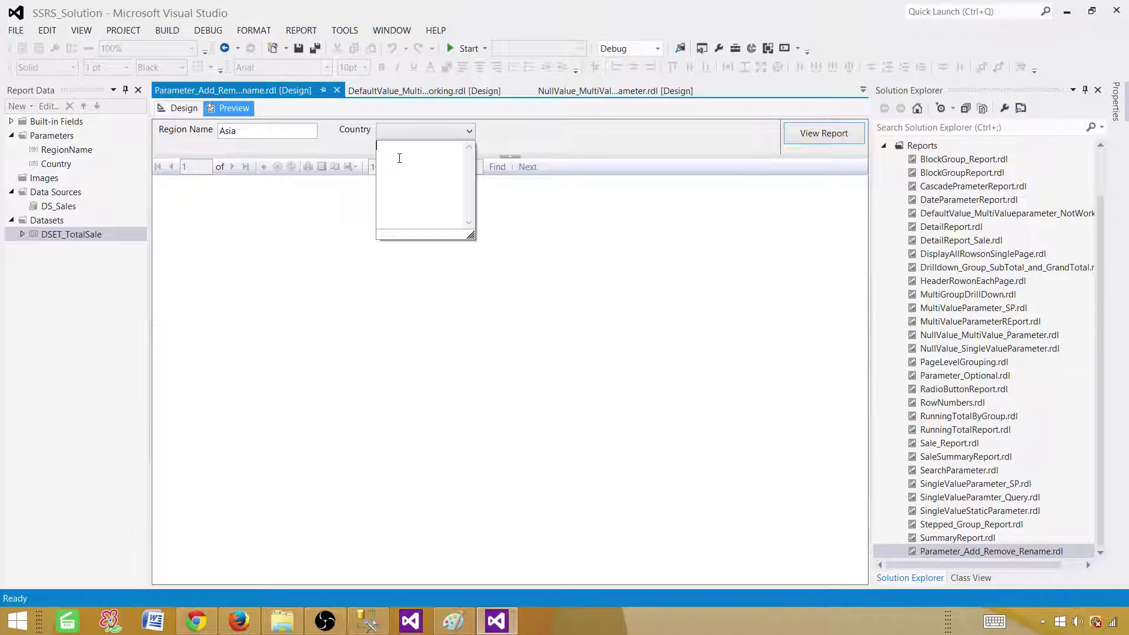
left_click(337, 146)
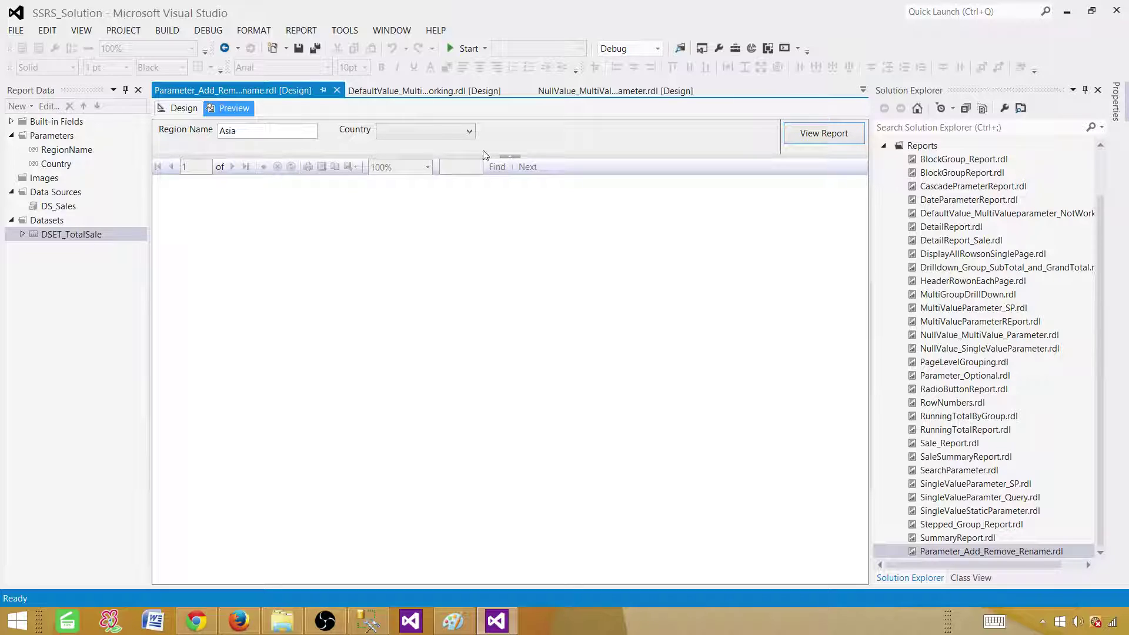
left_click(430, 133)
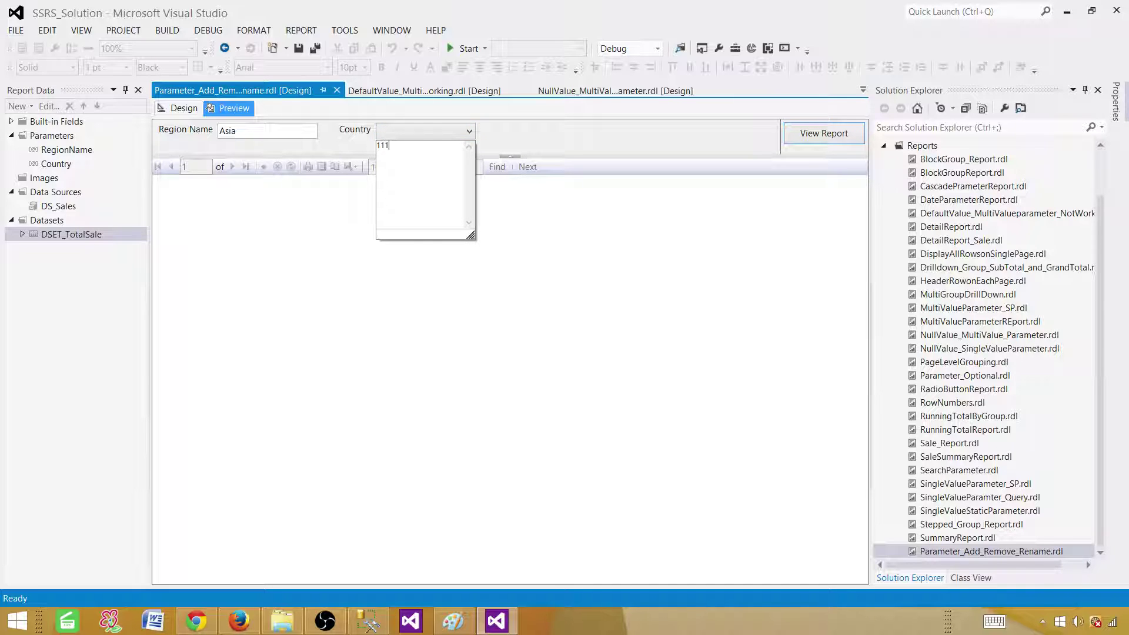
left_click(614, 141)
left_click(800, 135)
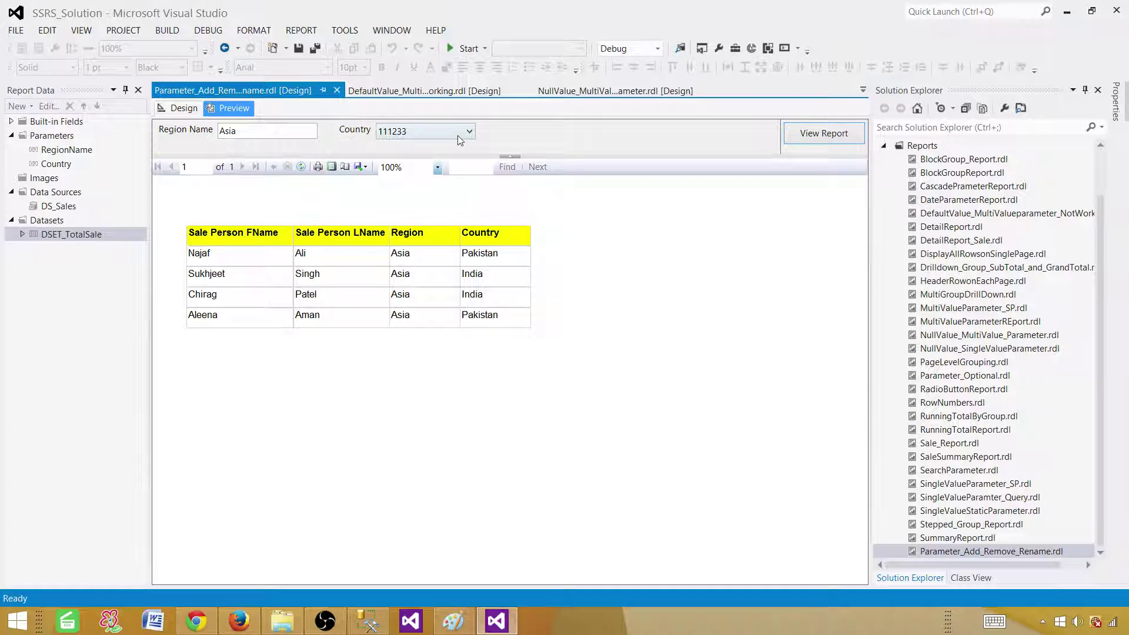
- Delete the Country parameter from Report Data, leaving the preview prompting only for Region Name
left_click(179, 109)
left_click(85, 164)
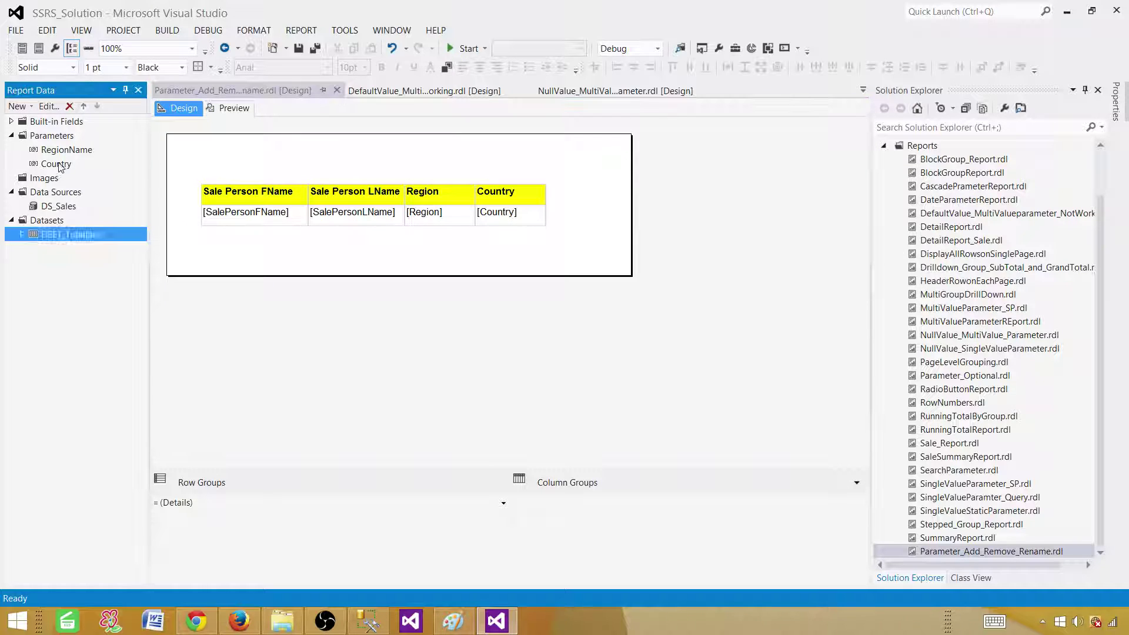
right_click(66, 164)
left_click(97, 174)
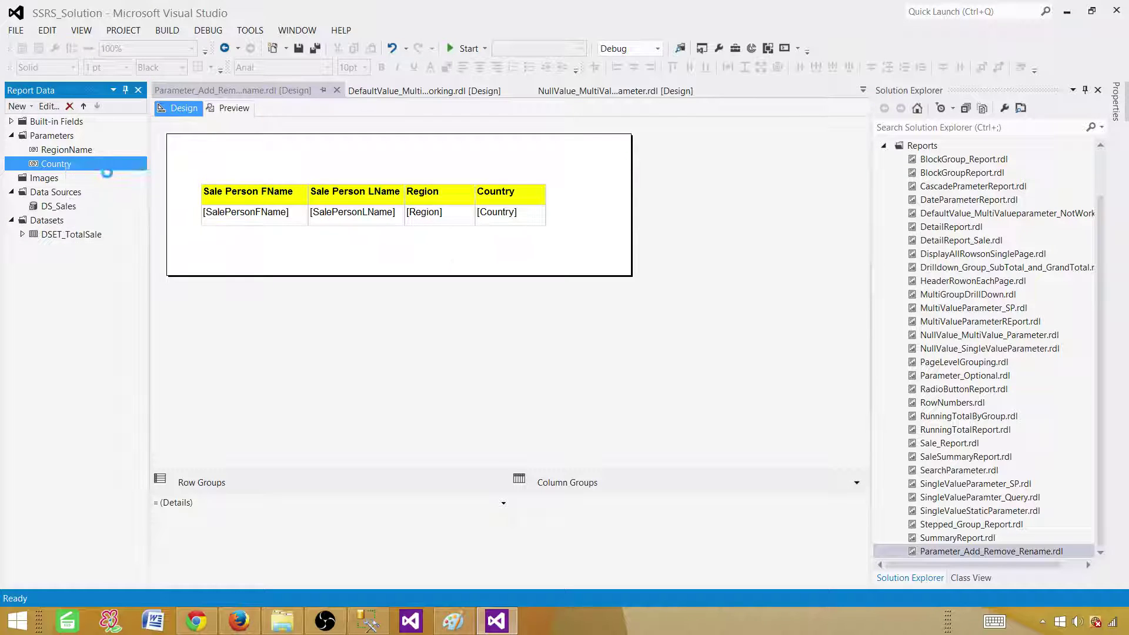
left_click(568, 371)
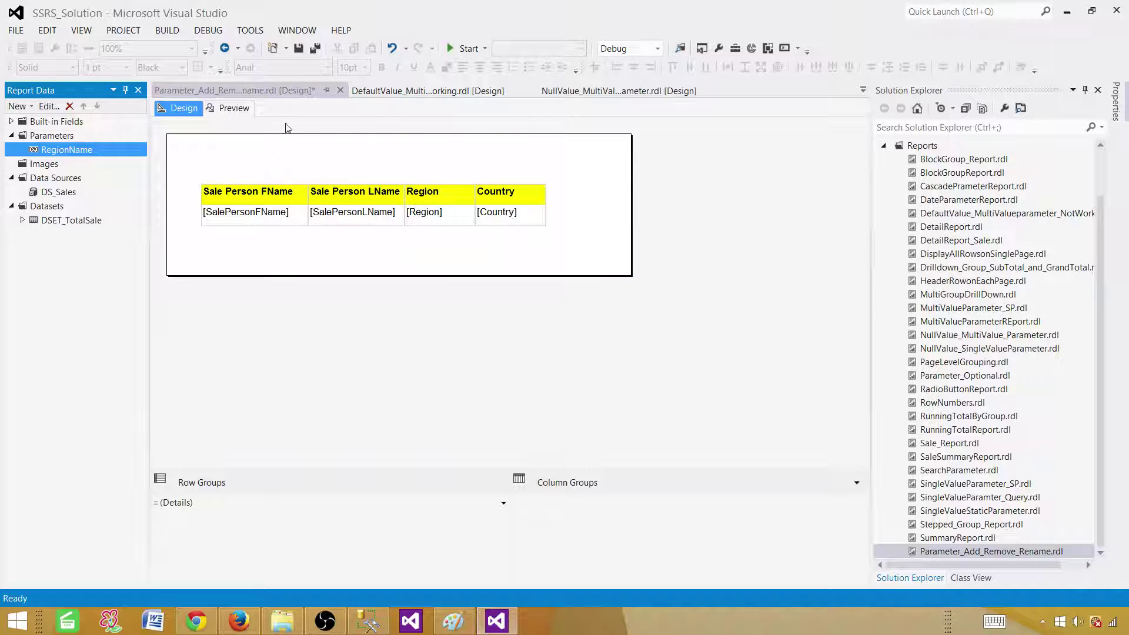
left_click(238, 112)
left_click(238, 110)
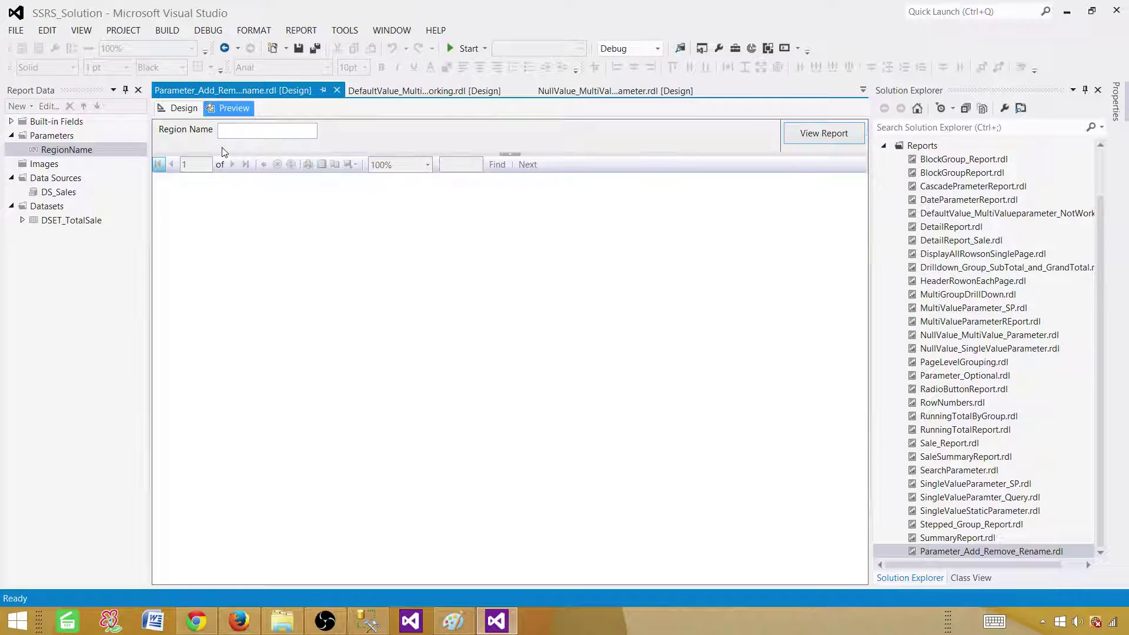